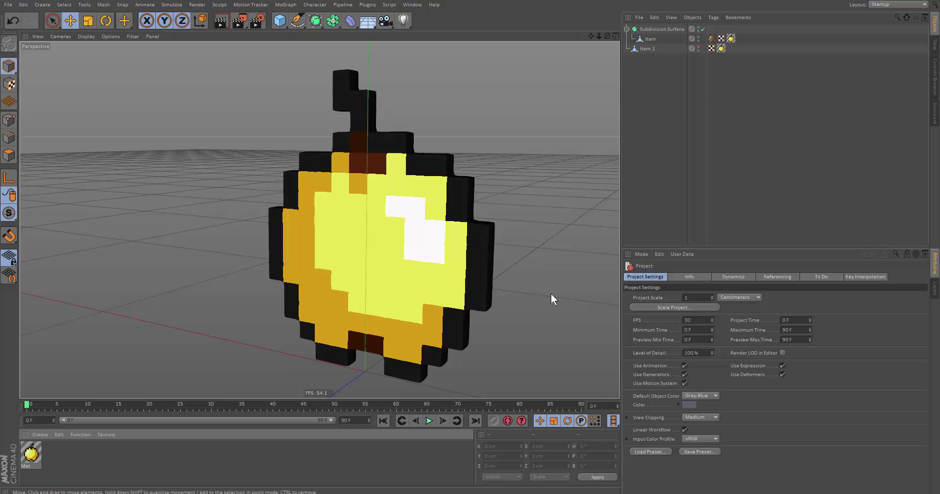
# - Start a new project and create a new material
pyautogui.click(11, 3)
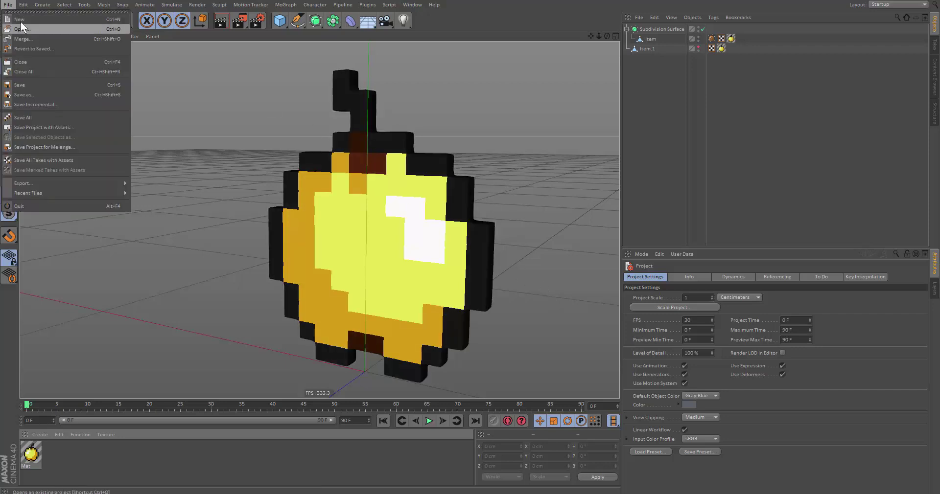
pyautogui.click(20, 20)
pyautogui.doubleClick(166, 456)
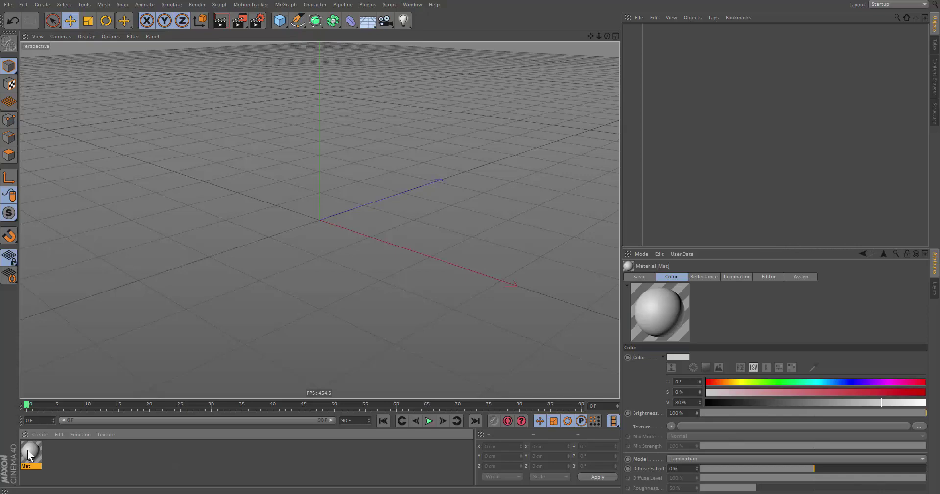
# - Load the apple image from the items textures folder as the material's color texture, without copying it to the project location
pyautogui.doubleClick(28, 451)
pyautogui.moveTo(238, 80); pyautogui.dragTo(422, 82)
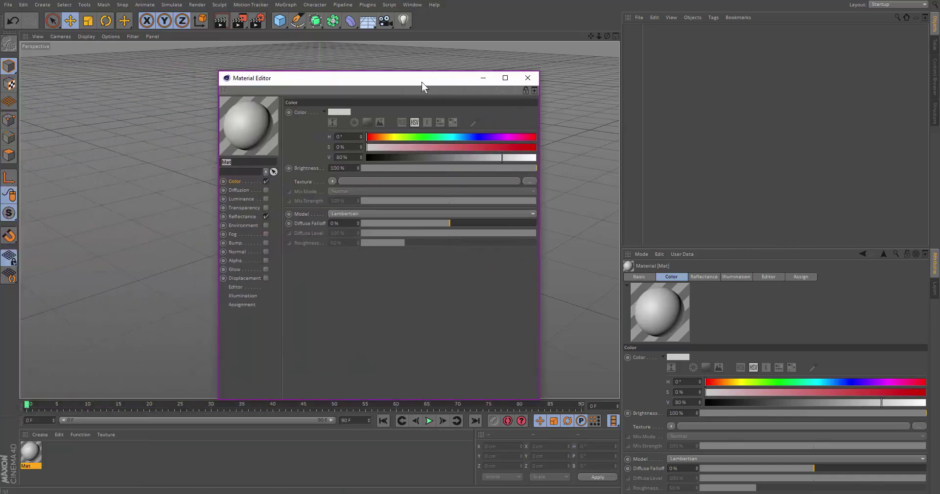
pyautogui.click(380, 181)
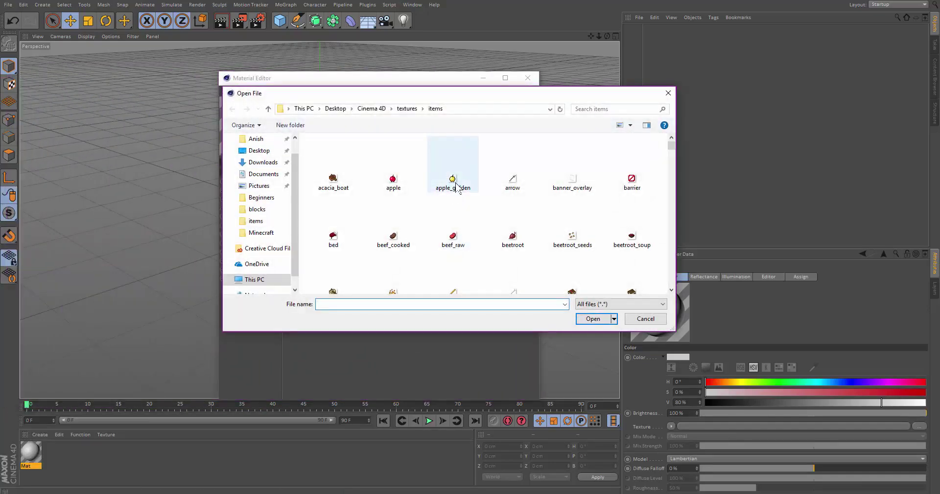
pyautogui.doubleClick(391, 182)
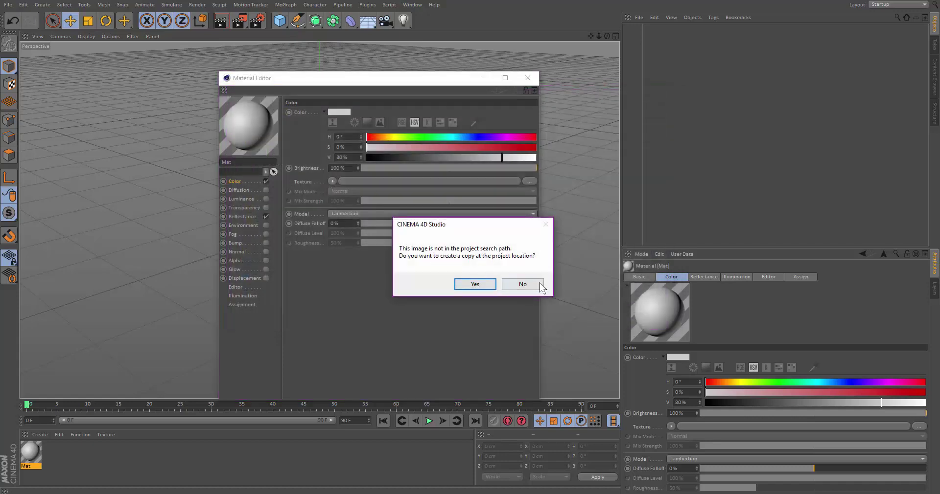
pyautogui.click(537, 284)
# - Switch off the material's Reflectance channel in favour of Alpha and set the color texture's sampling to None
pyautogui.click(266, 216)
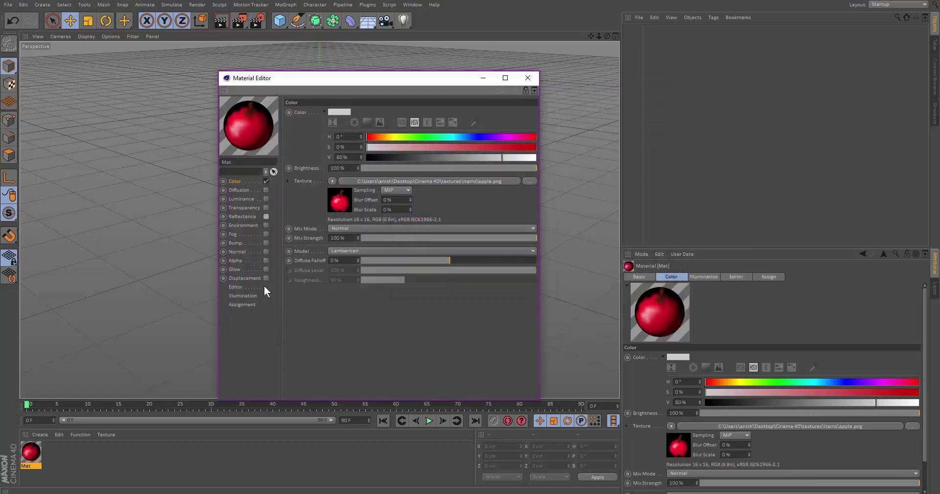
pyautogui.click(266, 261)
pyautogui.click(236, 181)
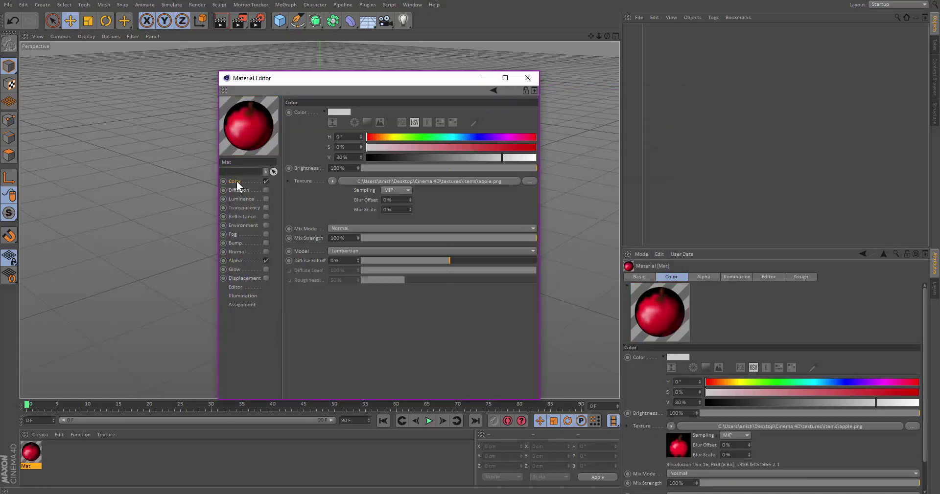
pyautogui.click(395, 190)
pyautogui.click(391, 204)
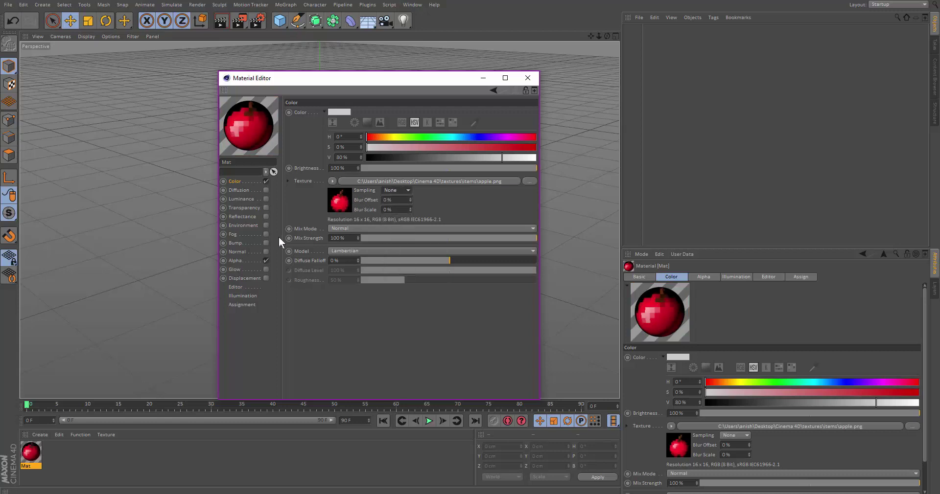
# - Copy the color texture into the material's Alpha channel and switch the material preview to Plane Backlight
pyautogui.rightClick(313, 181)
pyautogui.rightClick(308, 183)
pyautogui.click(266, 241)
pyautogui.click(260, 260)
pyautogui.click(333, 169)
pyautogui.click(323, 202)
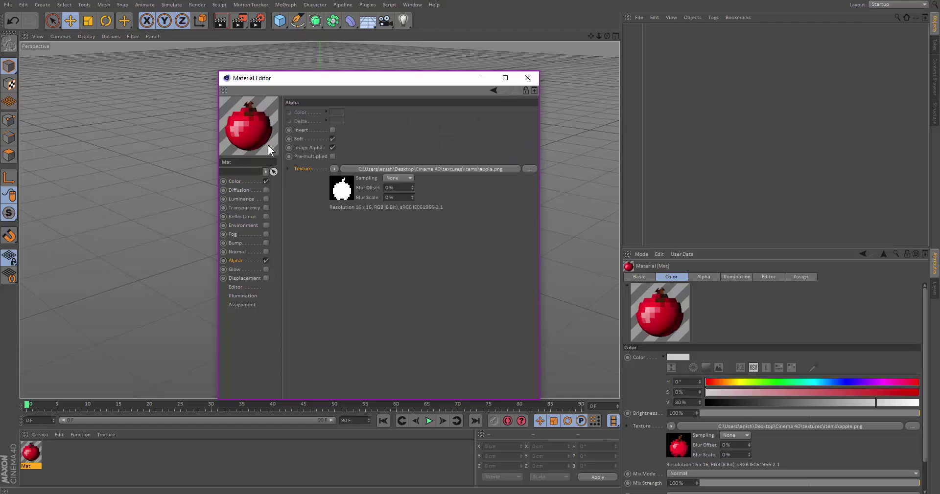
pyautogui.rightClick(269, 145)
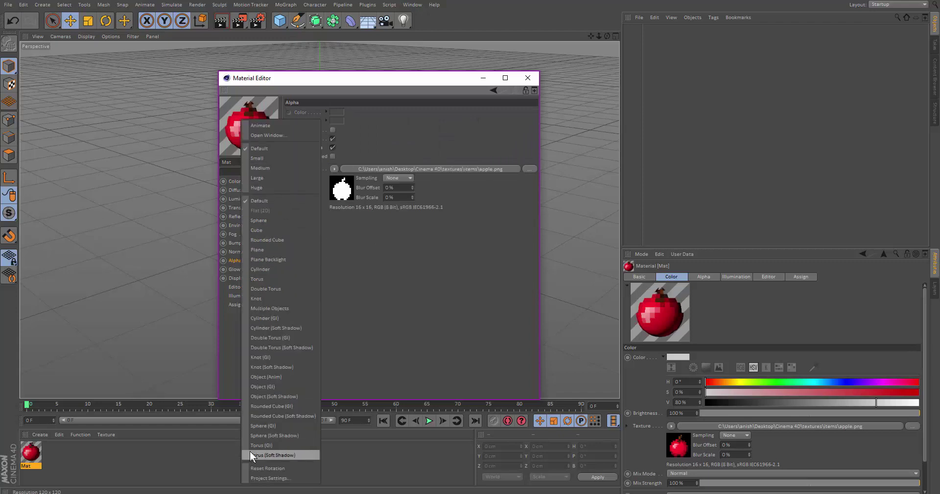
pyautogui.click(283, 259)
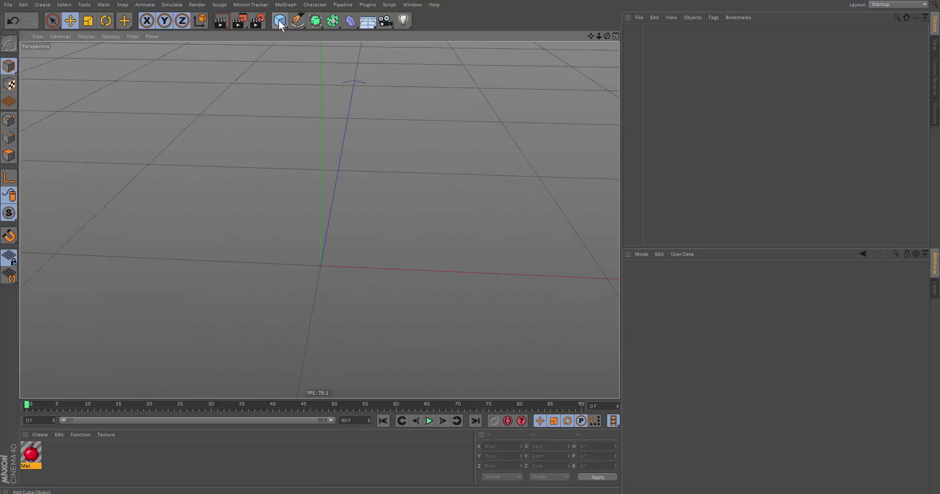
# - Add a plane primitive at the origin of the scene
pyautogui.moveTo(278, 20); pyautogui.dragTo(365, 59)
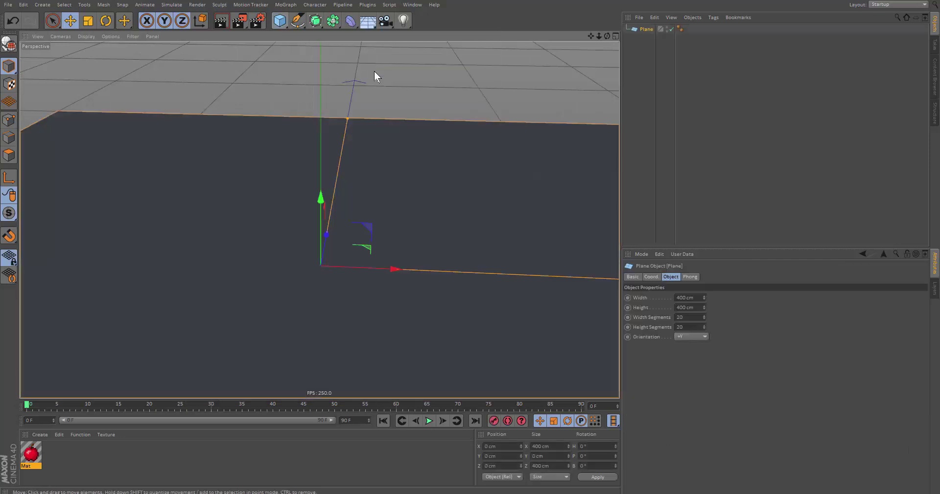
pyautogui.scroll(-8, 320, 223)
pyautogui.keyDown('alt'); pyautogui.moveTo(323, 241); pyautogui.dragTo(372, 233, button='right'); pyautogui.keyUp('alt')
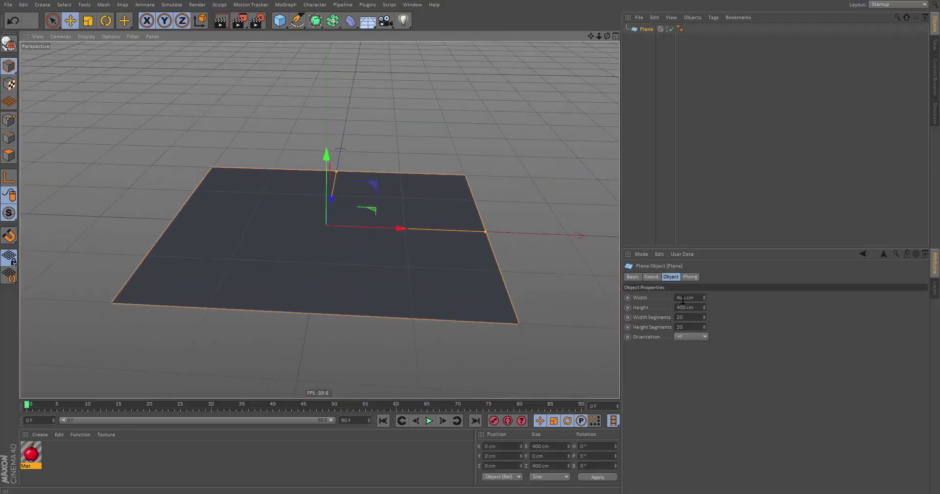
# - Check the apple texture's pixel resolution in the material's Alpha channel
pyautogui.click(36, 456)
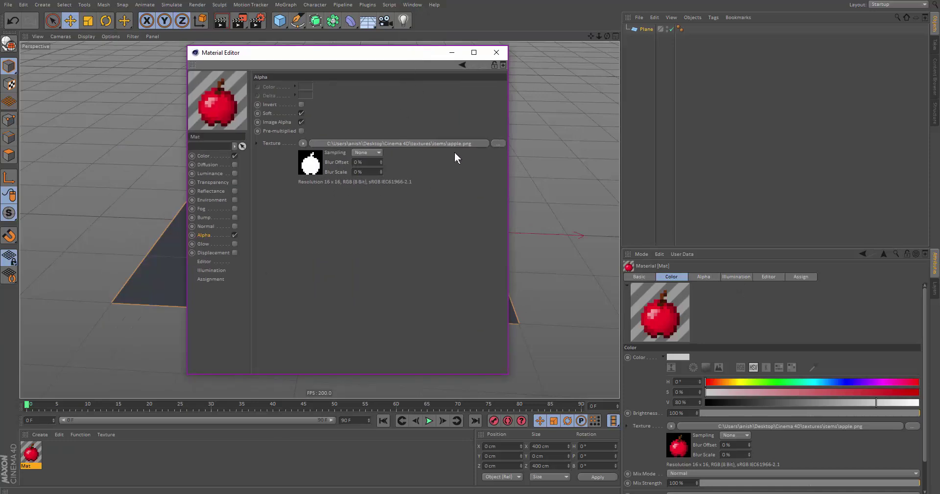
pyautogui.click(501, 52)
pyautogui.click(437, 225)
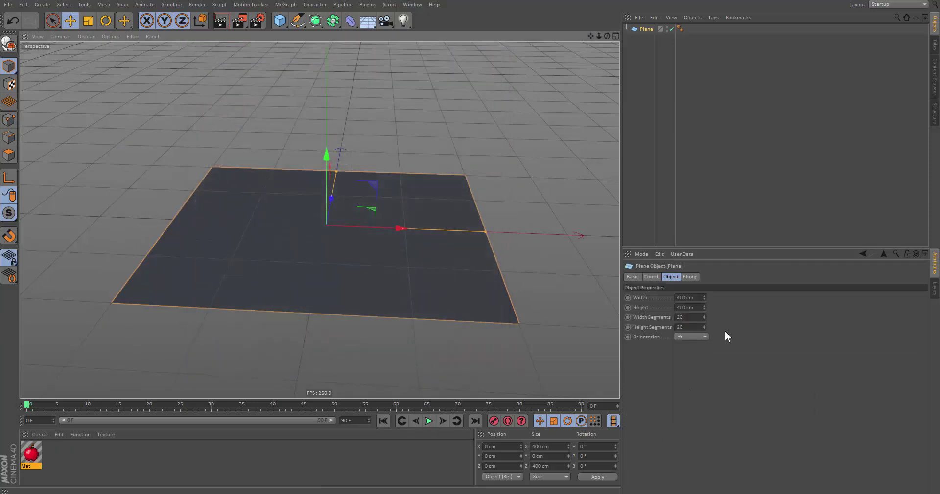
# - Set the plane's width and height segments to 16 and its width and height to 100 cm
pyautogui.click(693, 308)
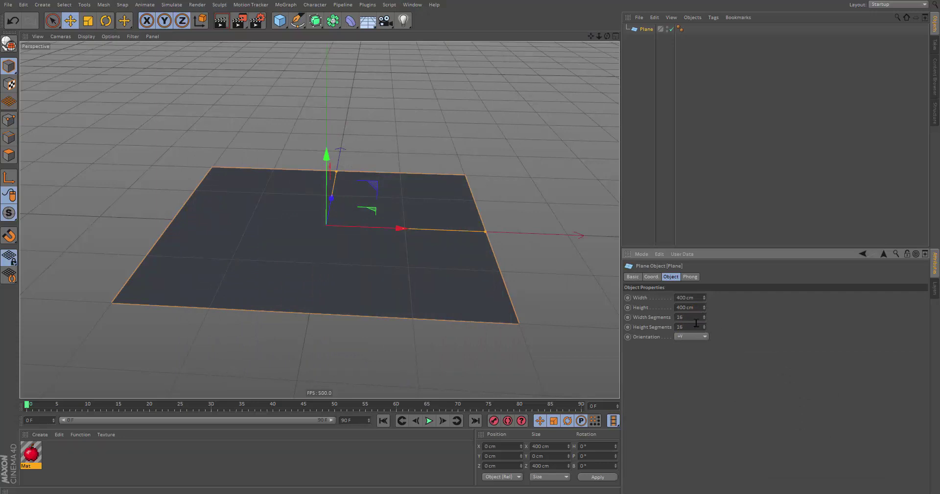
pyautogui.press('Tab')
pyautogui.write('100')
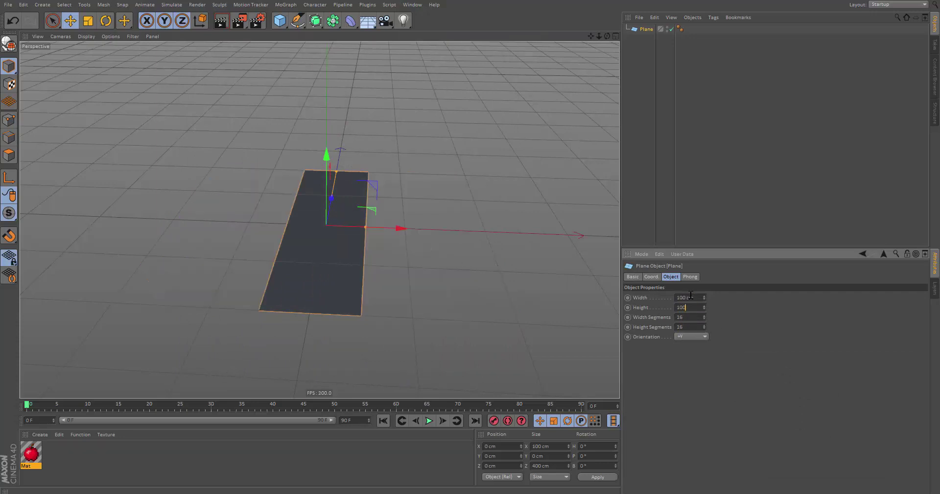
pyautogui.press('Return')
# - Set the plane's width and height to 50 cm
pyautogui.keyDown('alt'); pyautogui.moveTo(349, 224); pyautogui.dragTo(431, 279, button='right'); pyautogui.keyUp('alt')
pyautogui.keyDown('alt'); pyautogui.moveTo(430, 279); pyautogui.dragTo(444, 317, button='middle'); pyautogui.keyUp('alt')
pyautogui.click(680, 298)
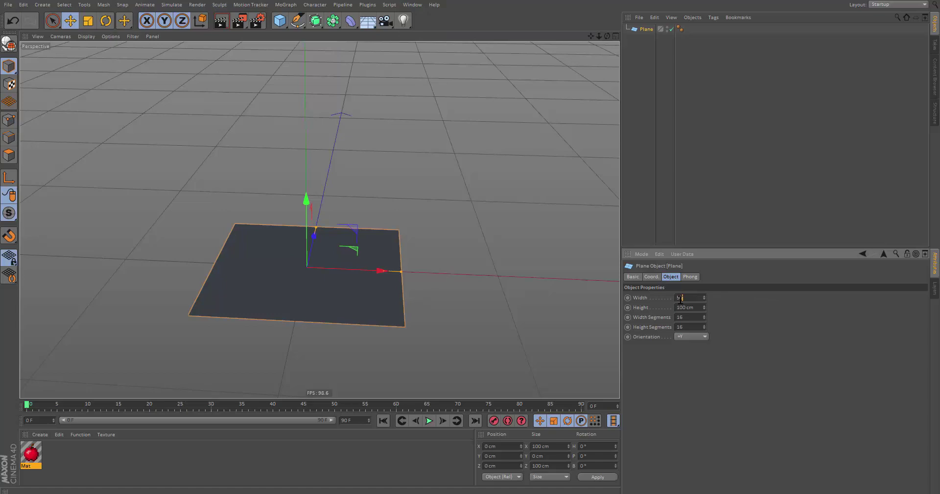
pyautogui.write('50')
pyautogui.press('Tab')
pyautogui.write('50')
pyautogui.press('Return')
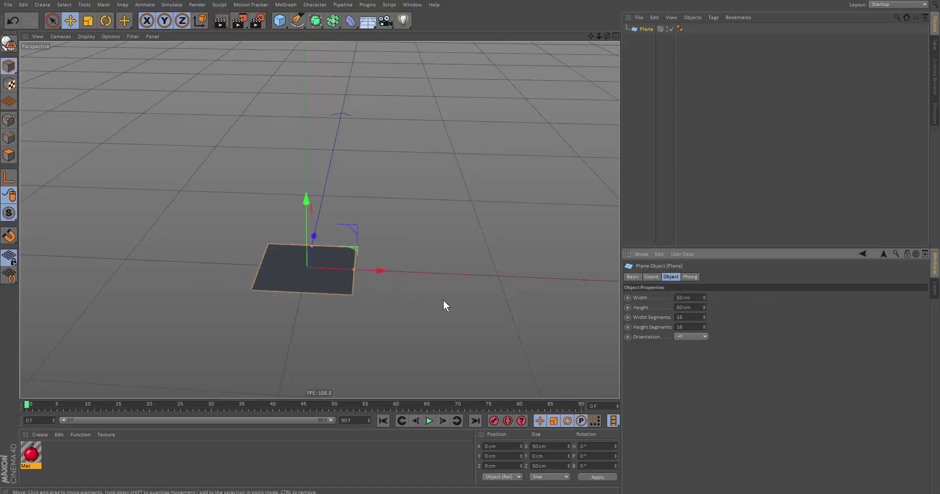
# - Apply the apple material to the plane
pyautogui.keyDown('alt'); pyautogui.moveTo(443, 300); pyautogui.dragTo(446, 280, button='right'); pyautogui.keyUp('alt')
pyautogui.keyDown('alt'); pyautogui.moveTo(375, 271); pyautogui.dragTo(385, 240); pyautogui.keyUp('alt')
pyautogui.keyDown('alt'); pyautogui.moveTo(421, 261); pyautogui.dragTo(473, 269, button='middle'); pyautogui.keyUp('alt')
pyautogui.keyDown('alt'); pyautogui.moveTo(374, 246); pyautogui.dragTo(387, 247); pyautogui.keyUp('alt')
pyautogui.keyDown('alt'); pyautogui.moveTo(465, 266); pyautogui.dragTo(441, 281, button='right'); pyautogui.keyUp('alt')
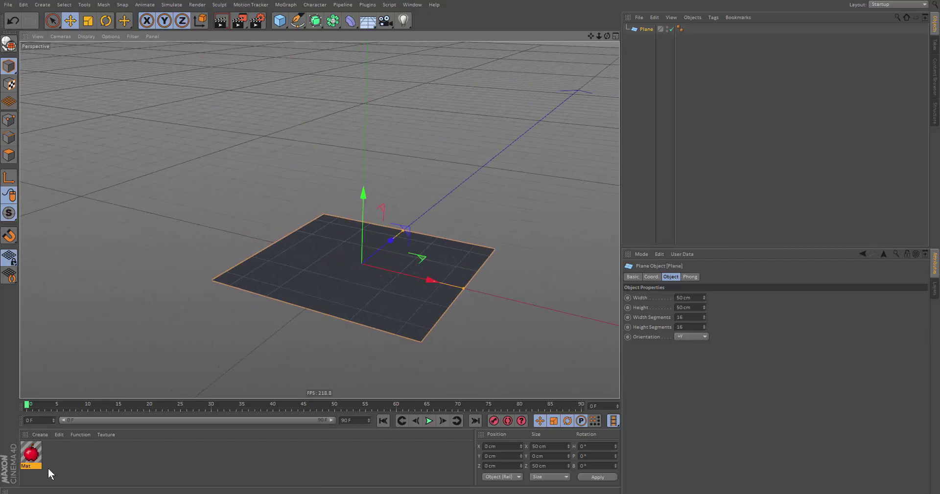
pyautogui.moveTo(32, 455); pyautogui.dragTo(387, 294)
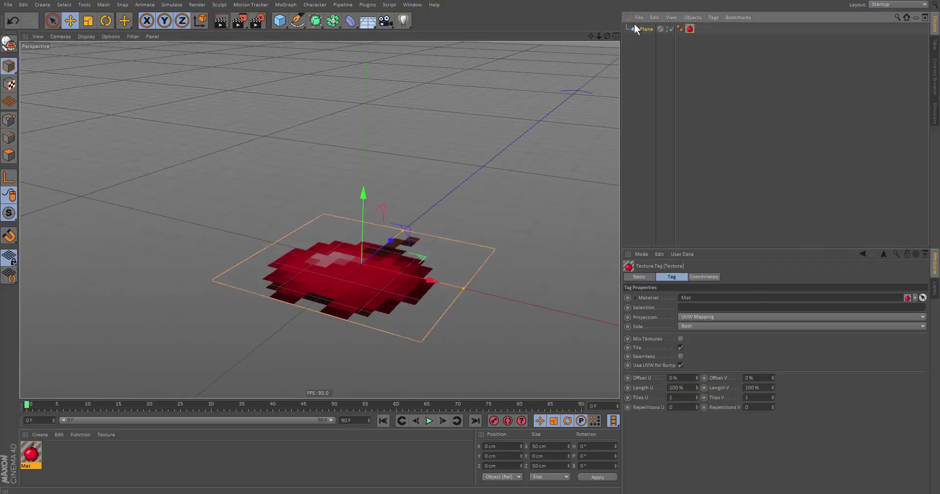
# - Convert the textured plane into an editable polygon object
pyautogui.keyDown('alt'); pyautogui.moveTo(338, 264); pyautogui.dragTo(344, 284, button='middle'); pyautogui.keyUp('alt')
pyautogui.keyDown('alt'); pyautogui.moveTo(343, 283); pyautogui.dragTo(440, 250); pyautogui.keyUp('alt')
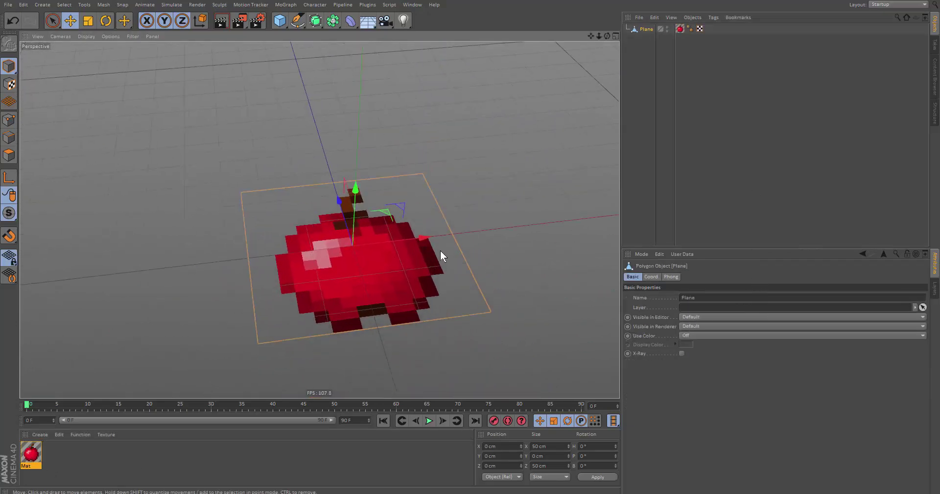
pyautogui.hotkey('ctrl', 'z')
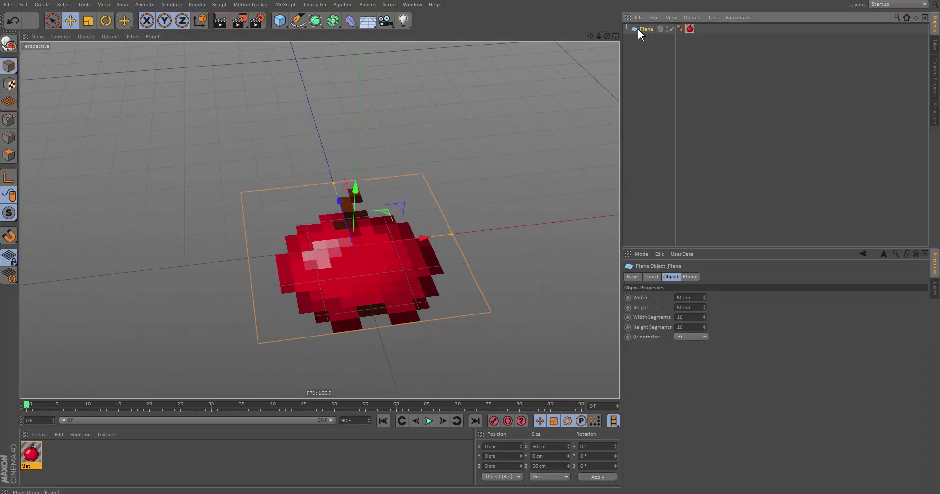
pyautogui.click(7, 43)
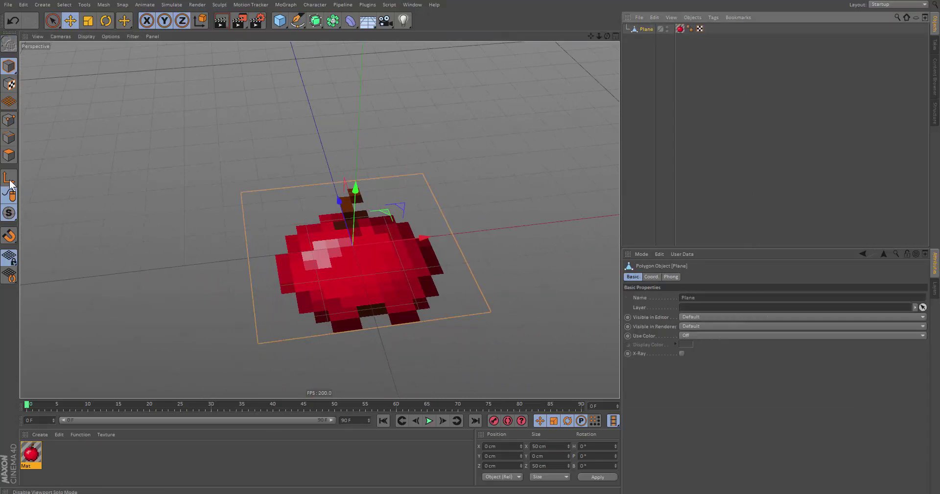
# - Try moving a single polygon near the apple's upper edge in polygon mode and undo the move
pyautogui.click(9, 155)
pyautogui.keyDown('alt'); pyautogui.moveTo(430, 254); pyautogui.dragTo(447, 286); pyautogui.keyUp('alt')
pyautogui.keyDown('alt'); pyautogui.moveTo(418, 225); pyautogui.dragTo(407, 244); pyautogui.keyUp('alt')
pyautogui.keyDown('alt'); pyautogui.moveTo(406, 217); pyautogui.dragTo(485, 201, button='right'); pyautogui.keyUp('alt')
pyautogui.scroll(2, 484, 205)
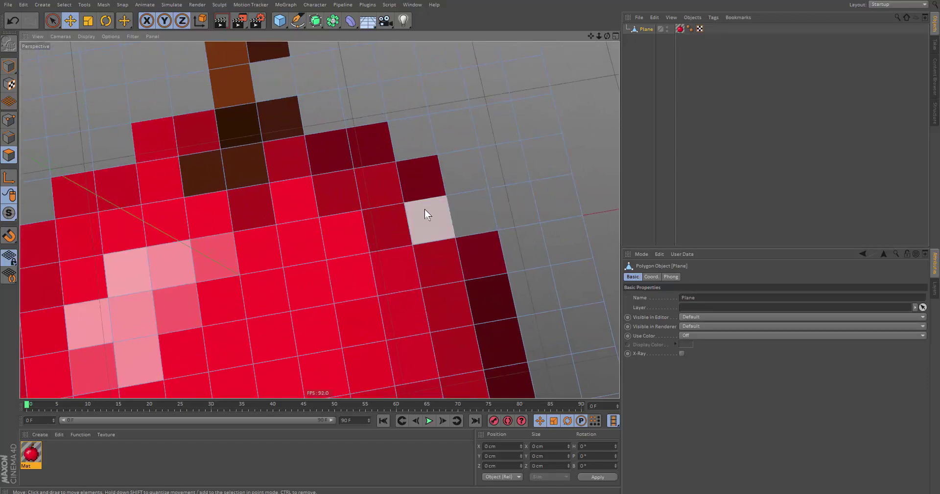
pyautogui.click(424, 210)
pyautogui.moveTo(443, 216); pyautogui.dragTo(491, 188)
pyautogui.hotkey('ctrl', 'z')
# - Return to model mode and rotate the whole plane to a pitch of 90° so the apple stands upright
pyautogui.keyDown('alt'); pyautogui.moveTo(522, 269); pyautogui.dragTo(465, 230); pyautogui.keyUp('alt')
pyautogui.scroll(-6, 462, 215)
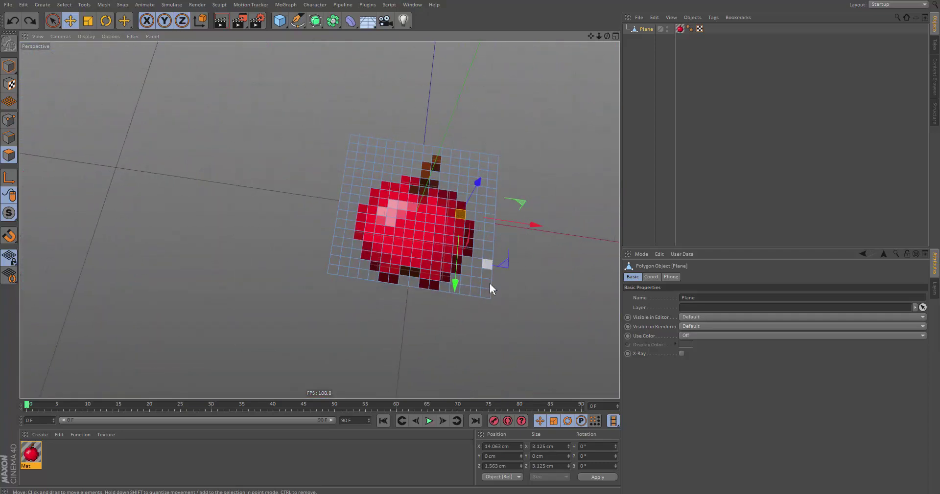
pyautogui.keyDown('alt'); pyautogui.moveTo(489, 284); pyautogui.dragTo(401, 279); pyautogui.keyUp('alt')
pyautogui.click(8, 67)
pyautogui.press('r')
pyautogui.press('e')
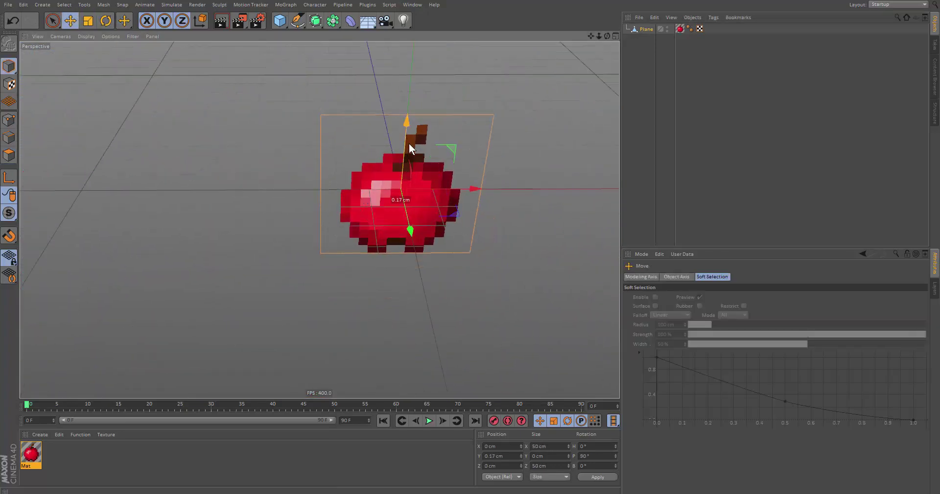
# - Try moving the upright plane upward freely and undo the move
pyautogui.moveTo(409, 143); pyautogui.dragTo(324, 55)
pyautogui.hotkey('ctrl', 'z')
pyautogui.hotkey('ctrl', 'z')
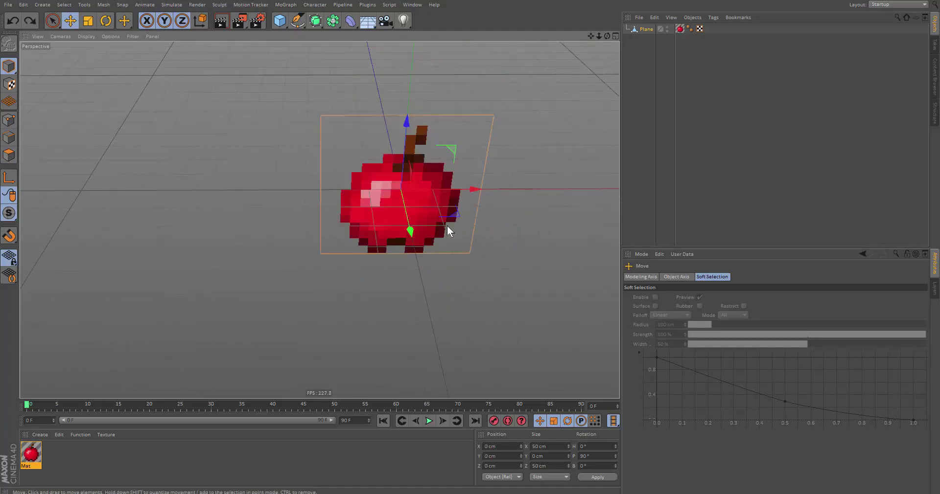
# - Bring up the Quantize modeling settings and raise the plane 25 cm in 6.25 cm movement increments
pyautogui.click(641, 254)
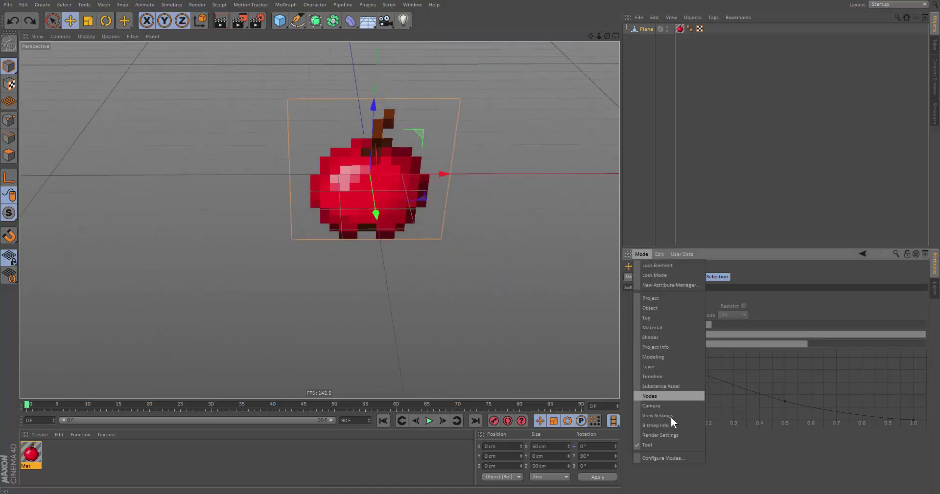
pyautogui.click(656, 357)
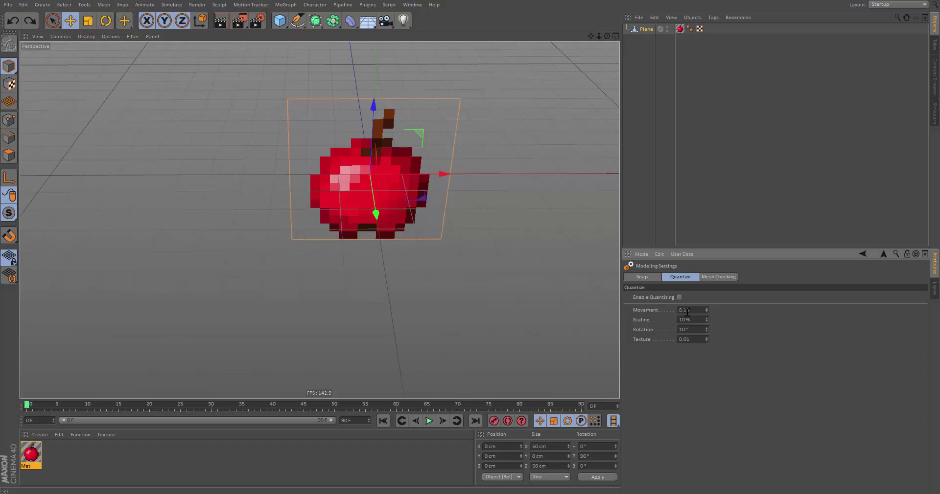
pyautogui.moveTo(373, 145); pyautogui.dragTo(376, 72)
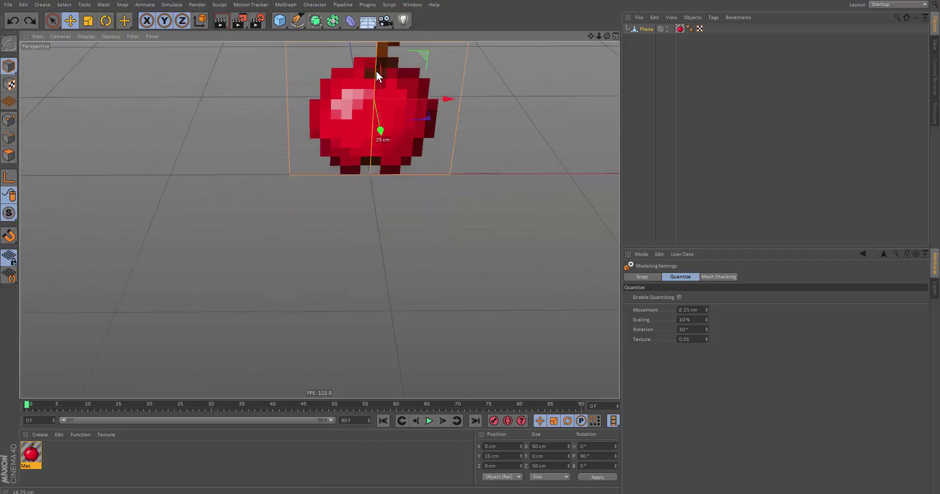
# - Enable axis editing and set the plane's axis pitch rotation to 0°, leaving the mesh upright
pyautogui.keyDown('alt'); pyautogui.moveTo(409, 189); pyautogui.dragTo(421, 235, button='middle'); pyautogui.keyUp('alt')
pyautogui.keyDown('alt'); pyautogui.moveTo(421, 235); pyautogui.dragTo(362, 174); pyautogui.keyUp('alt')
pyautogui.scroll(3, 391, 166)
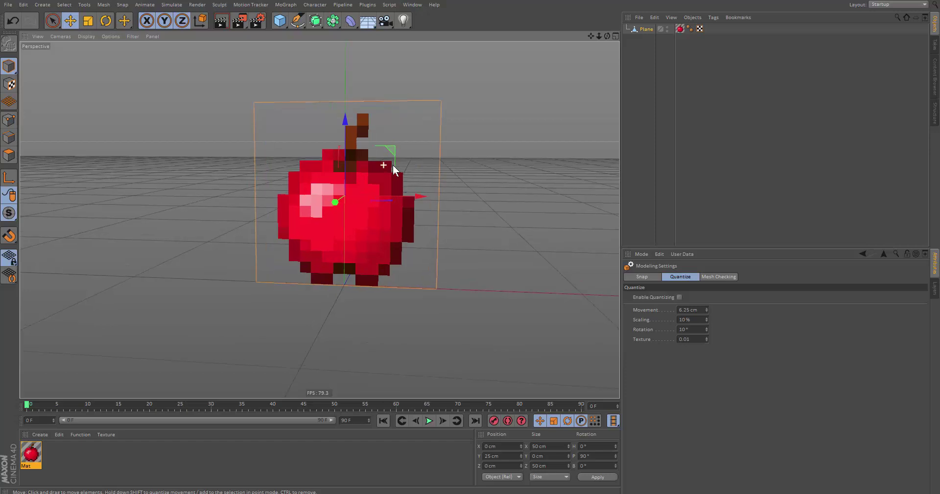
pyautogui.click(11, 177)
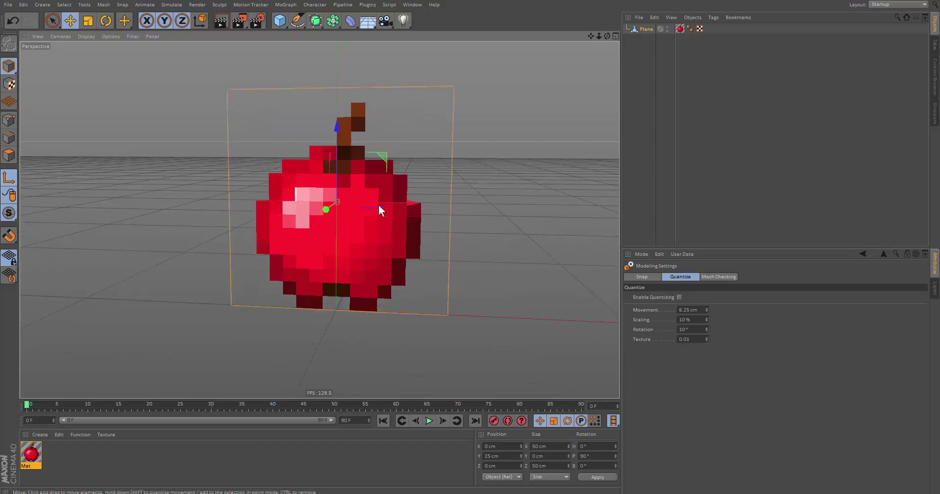
pyautogui.click(604, 456)
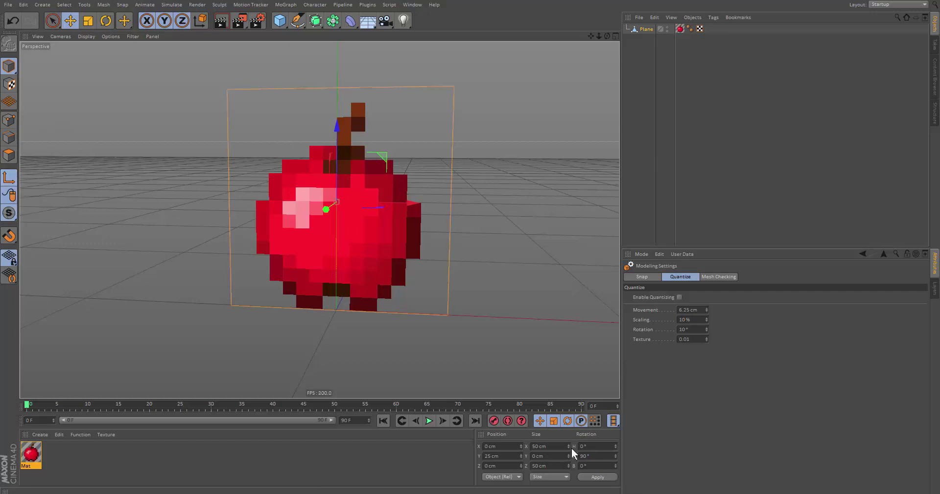
pyautogui.write('0')
pyautogui.press('Return')
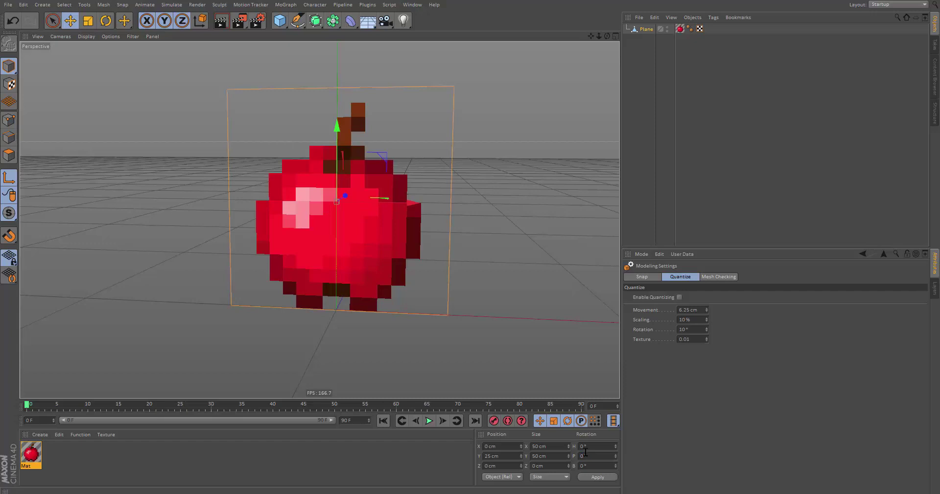
# - Turn off axis editing, try moving the upright plane and undo the move
pyautogui.click(9, 177)
pyautogui.moveTo(396, 263); pyautogui.dragTo(393, 231)
pyautogui.hotkey('ctrl', 'z')
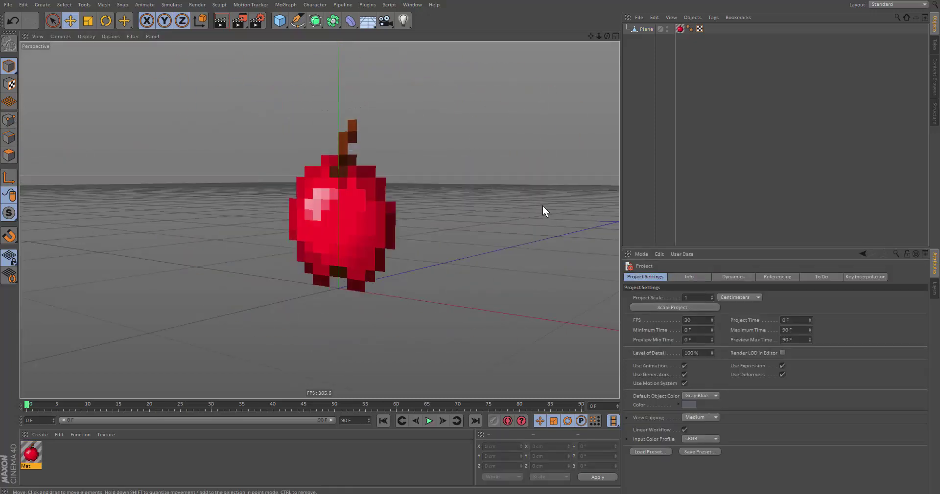
# - Switch to the BP - UV Edit layout and undo the stray brush strokes on the golden apple texture
pyautogui.click(890, 6)
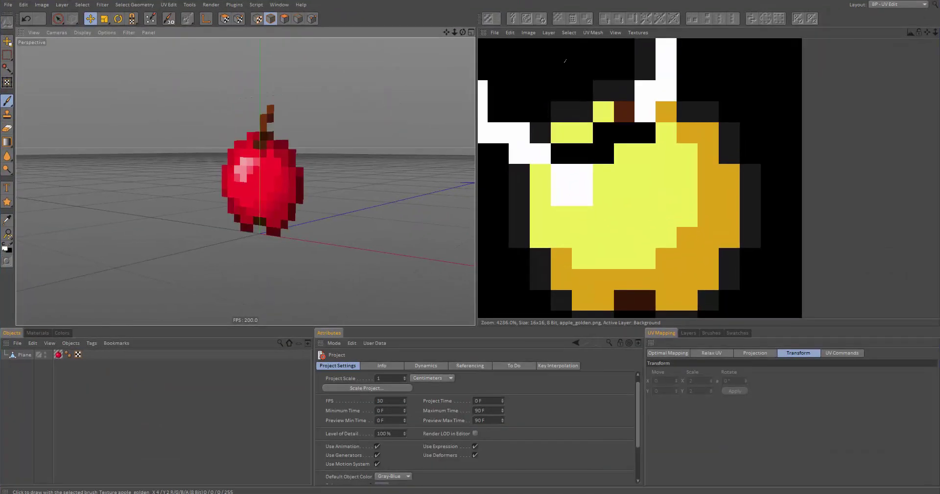
pyautogui.scroll(4, 645, 100)
pyautogui.hotkey('ctrl', 'z')
pyautogui.hotkey('ctrl', 'z')
pyautogui.hotkey('ctrl', 'z')
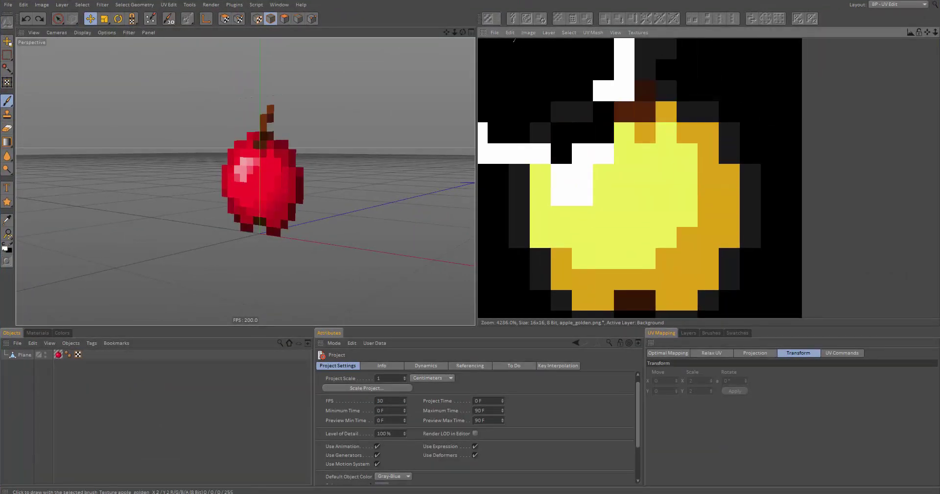
# - Open the apple texture from the textures/items folder in the texture view and compare it with the plane
pyautogui.click(495, 32)
pyautogui.click(510, 58)
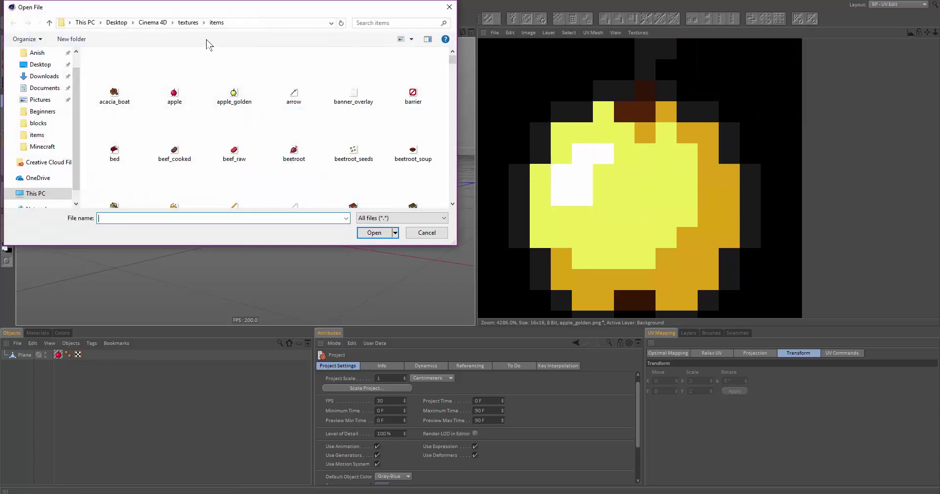
pyautogui.click(177, 92)
pyautogui.doubleClick(177, 92)
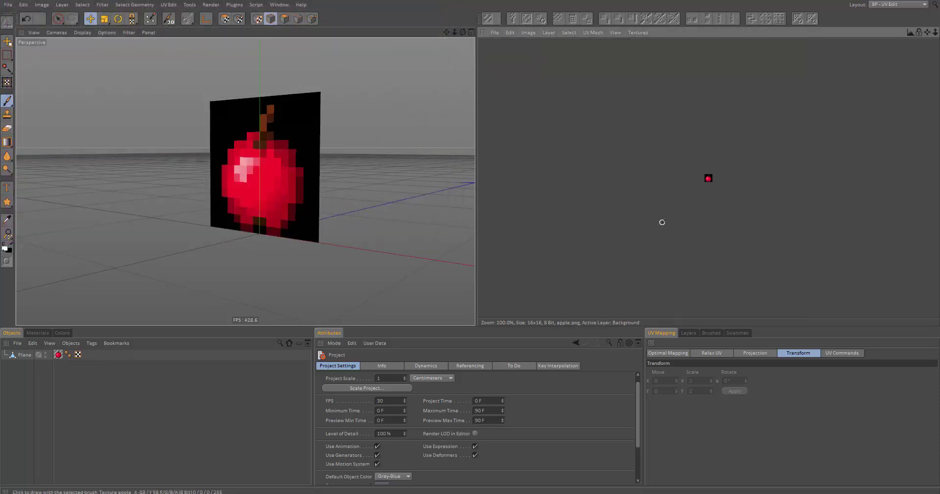
pyautogui.scroll(3, 718, 166)
pyautogui.scroll(4, 699, 245)
pyautogui.scroll(5, 754, 159)
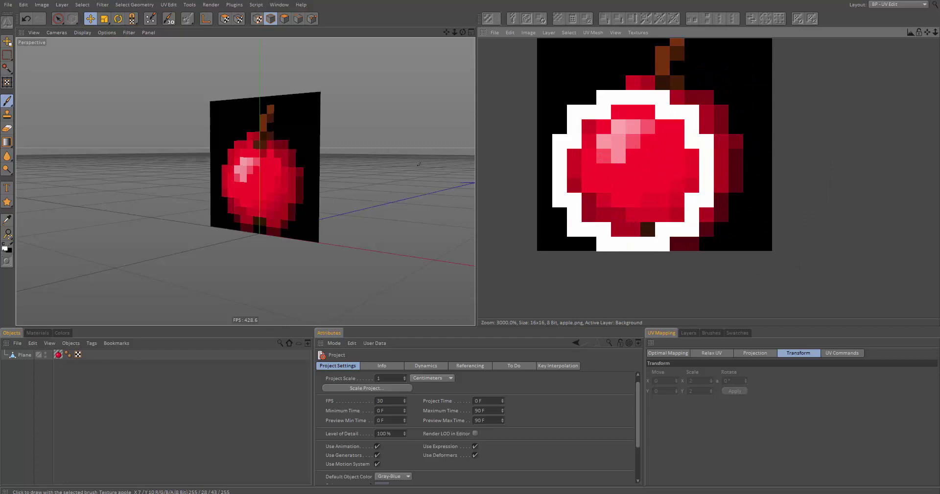
pyautogui.keyDown('alt'); pyautogui.moveTo(256, 120); pyautogui.dragTo(240, 139, button='middle'); pyautogui.keyUp('alt')
pyautogui.keyDown('alt'); pyautogui.moveTo(240, 139); pyautogui.dragTo(286, 143); pyautogui.keyUp('alt')
pyautogui.keyDown('alt'); pyautogui.moveTo(235, 167); pyautogui.dragTo(278, 168, button='right'); pyautogui.keyUp('alt')
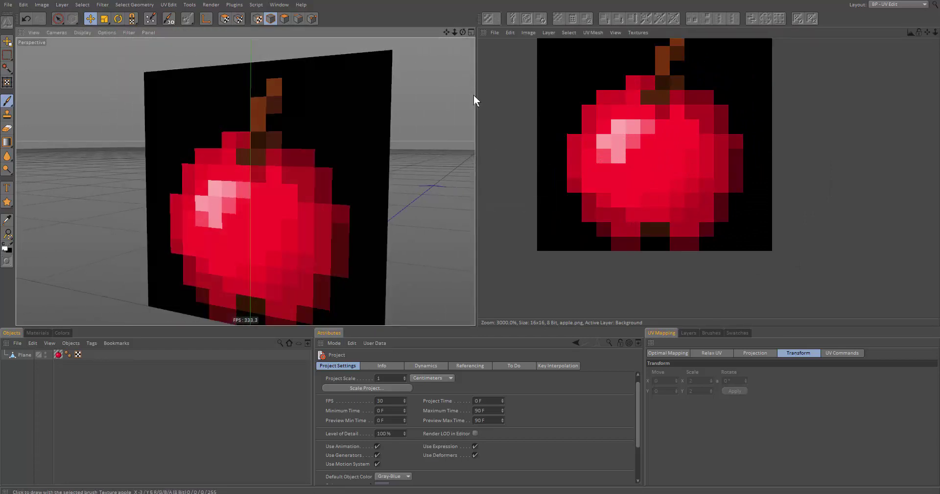
pyautogui.keyDown('alt'); pyautogui.moveTo(257, 107); pyautogui.dragTo(274, 106, button='middle'); pyautogui.keyUp('alt')
pyautogui.keyDown('alt'); pyautogui.moveTo(274, 106); pyautogui.dragTo(320, 113); pyautogui.keyUp('alt')
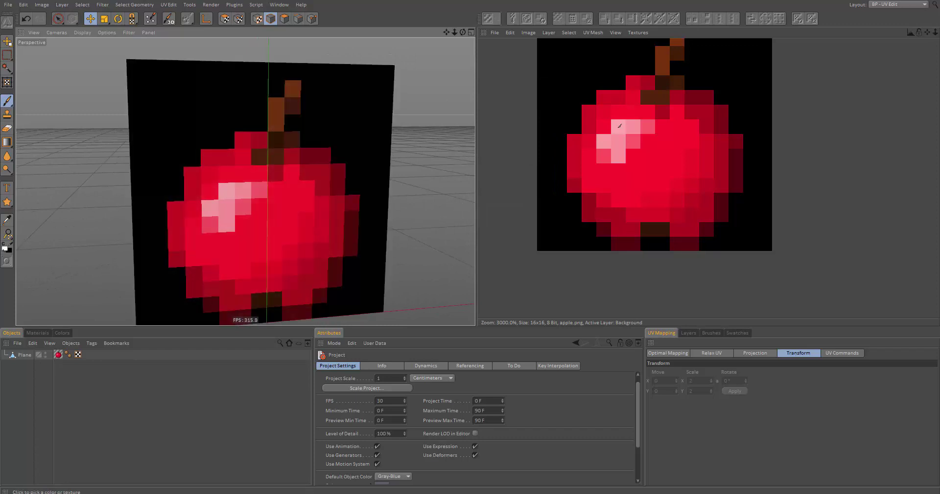
# - Close all textures without saving changes and show apple_golden.png in the texture view
pyautogui.click(495, 32)
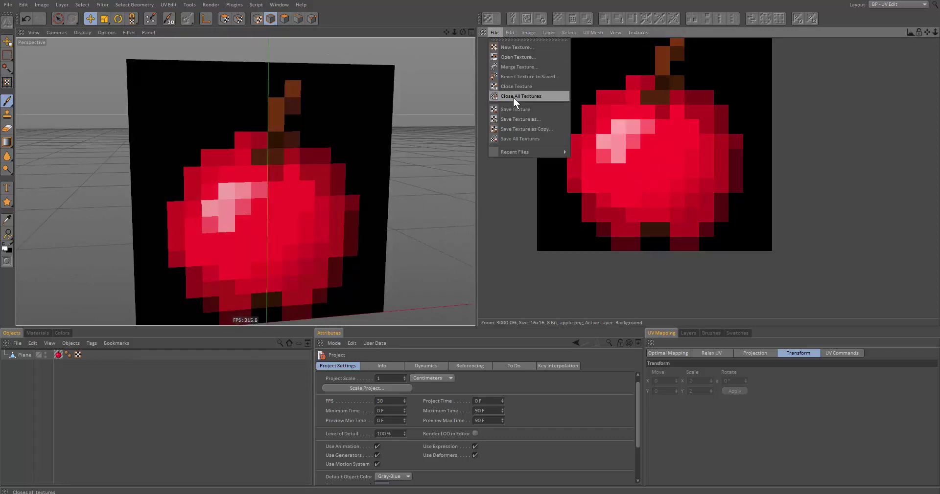
pyautogui.click(514, 100)
pyautogui.click(468, 284)
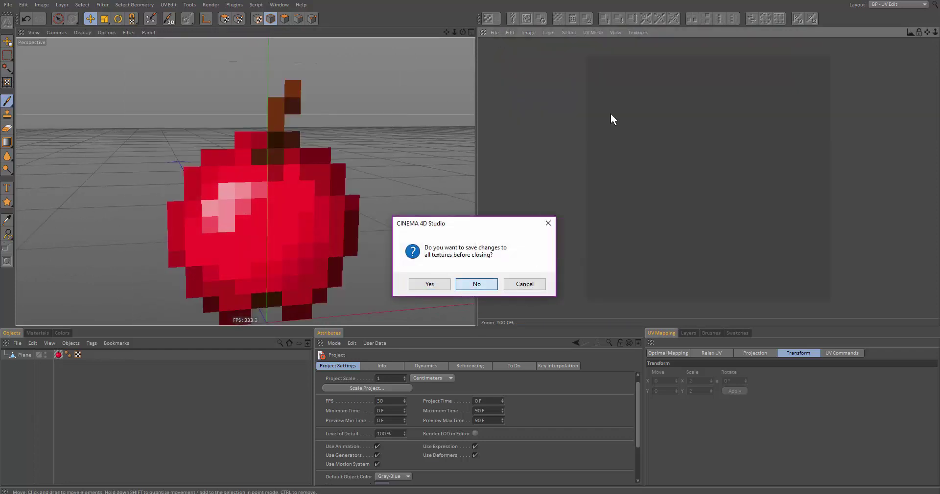
pyautogui.click(636, 31)
pyautogui.click(495, 32)
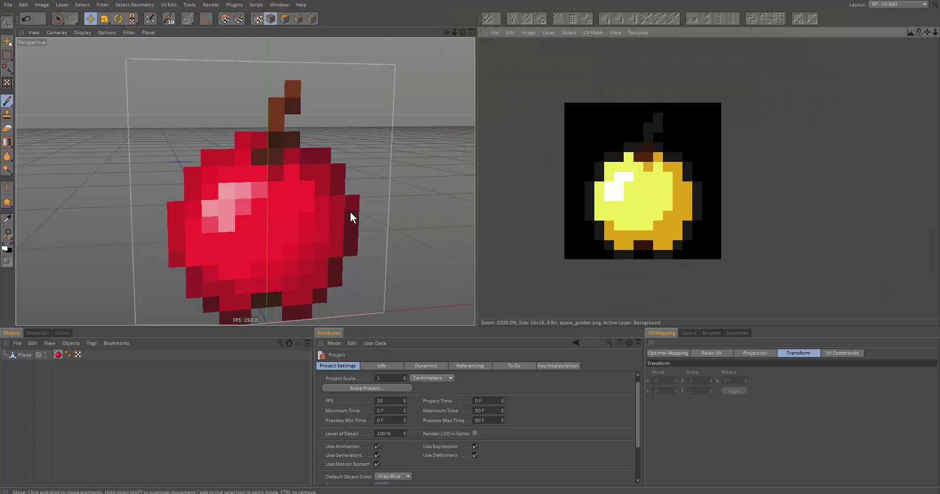
pyautogui.keyDown('alt'); pyautogui.moveTo(351, 212); pyautogui.dragTo(367, 233); pyautogui.keyUp('alt')
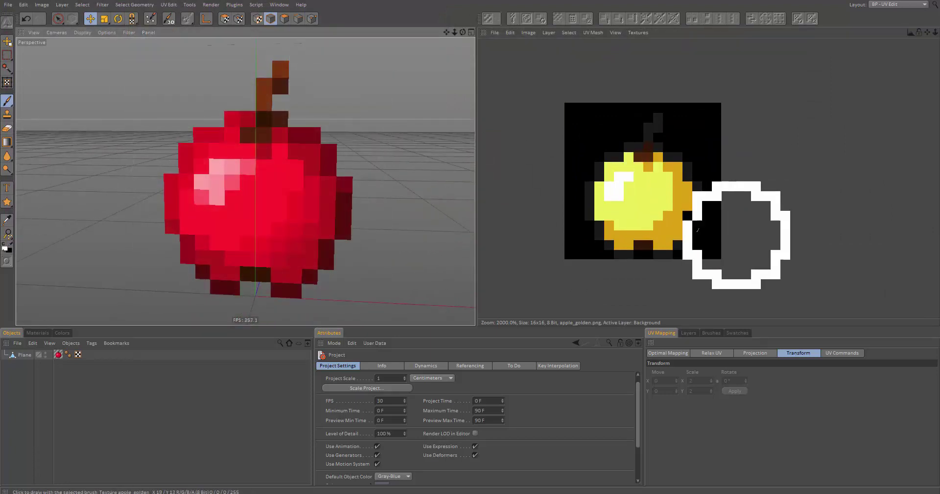
pyautogui.keyDown('alt'); pyautogui.moveTo(698, 216); pyautogui.dragTo(732, 226, button='middle'); pyautogui.keyUp('alt')
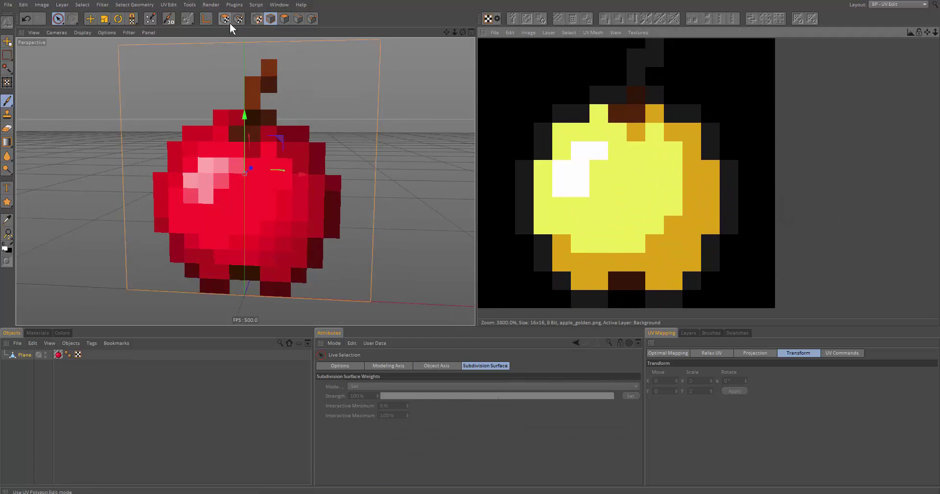
# - Enter UV Polygon Edit mode and try live-selecting the plane's UV polygons over the golden apple texture
pyautogui.click(225, 18)
pyautogui.scroll(-5, 363, 210)
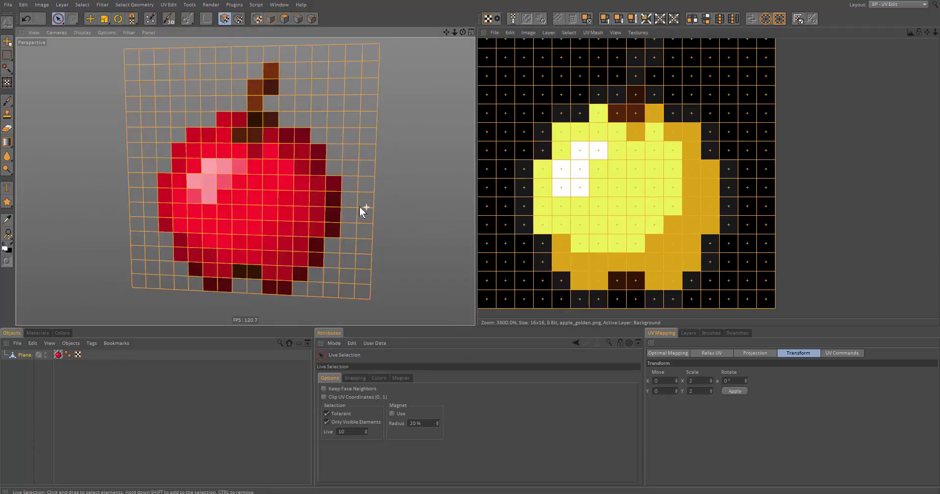
pyautogui.click(852, 204)
pyautogui.scroll(-6, 761, 194)
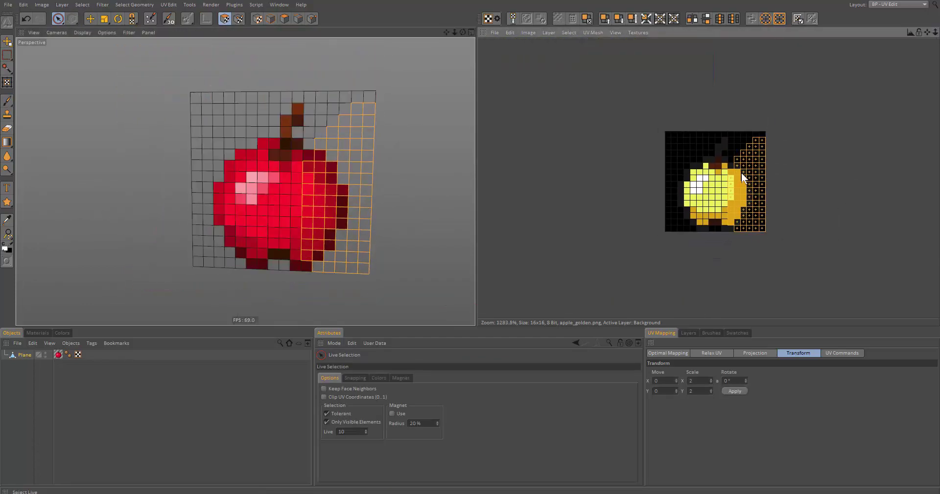
pyautogui.moveTo(741, 172); pyautogui.dragTo(711, 219)
pyautogui.scroll(9, 739, 198)
pyautogui.keyDown('alt'); pyautogui.moveTo(740, 199); pyautogui.dragTo(736, 199, button='right'); pyautogui.keyUp('alt')
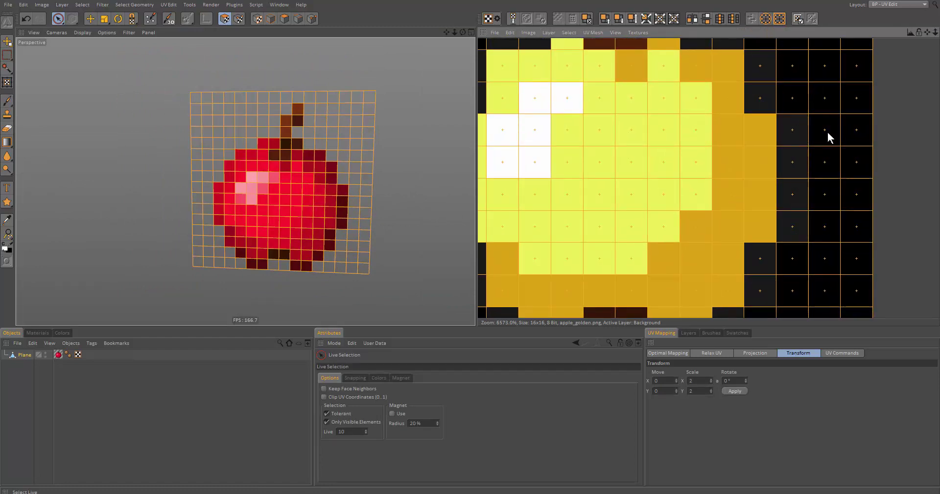
# - Try moving the plane's faces in polygon mode and undo the changes
pyautogui.keyDown('alt'); pyautogui.moveTo(363, 201); pyautogui.dragTo(297, 188); pyautogui.keyUp('alt')
pyautogui.press('e')
pyautogui.click(280, 18)
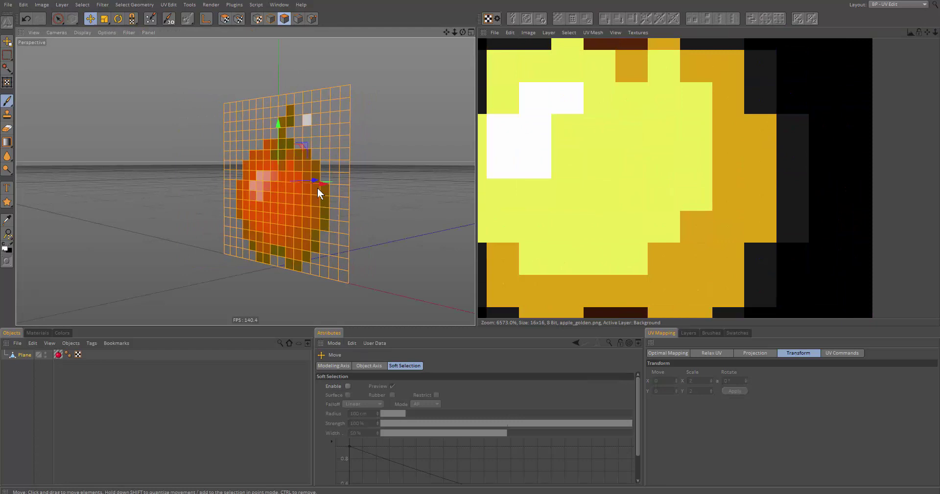
pyautogui.moveTo(318, 194)
pyautogui.mouseDown()
pyautogui.moveTo(319, 215)
pyautogui.moveTo(359, 207)
pyautogui.moveTo(309, 190)
pyautogui.mouseUp()
pyautogui.click(363, 219)
pyautogui.hotkey('ctrl', 'z')
pyautogui.hotkey('ctrl', 'z')
# - Select the block of polygons at the apple's dark outer edge and extrude them about 2.66 cm
pyautogui.press('space')
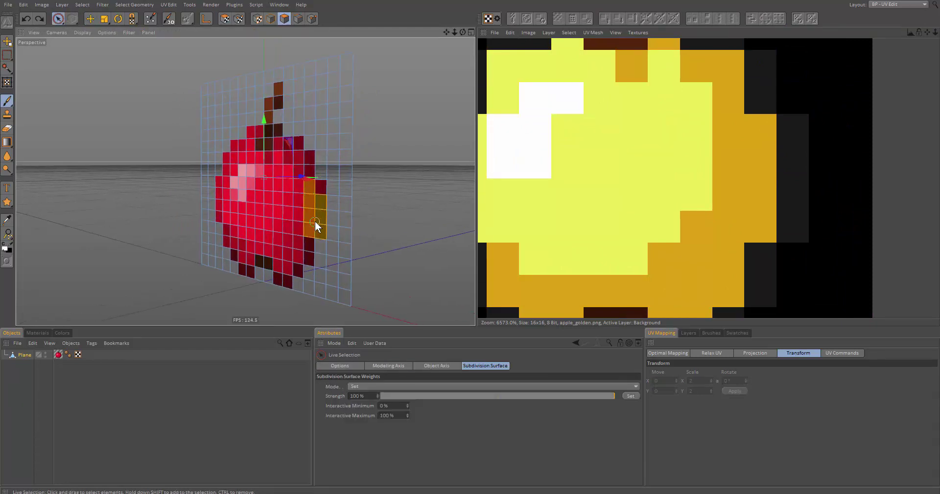
pyautogui.press('d')
pyautogui.scroll(6, 346, 234)
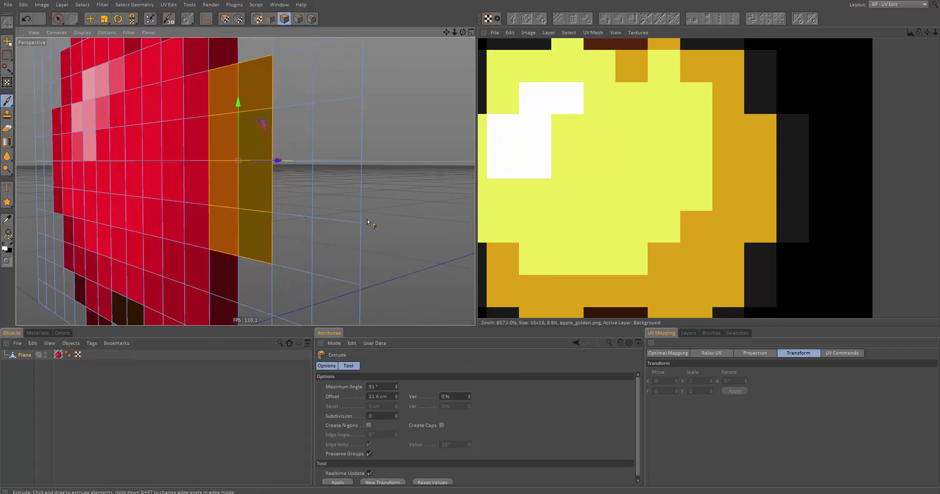
pyautogui.moveTo(369, 225); pyautogui.dragTo(396, 224)
pyautogui.keyDown('alt'); pyautogui.moveTo(245, 180); pyautogui.dragTo(287, 189); pyautogui.keyUp('alt')
pyautogui.scroll(5, 287, 78)
pyautogui.scroll(-7, 226, 159)
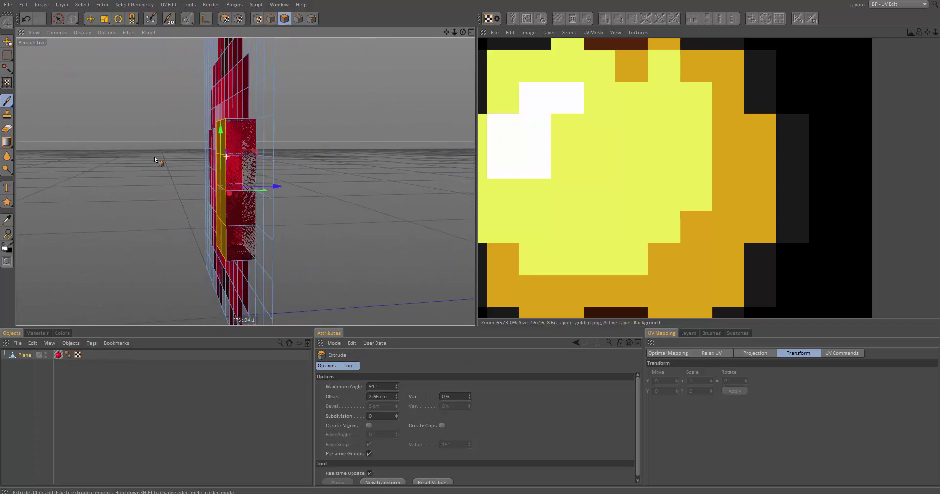
# - Render a view of the extruded block's side faces and undo the extrusion
pyautogui.scroll(5, 250, 178)
pyautogui.keyDown('alt'); pyautogui.moveTo(289, 153); pyautogui.dragTo(348, 153); pyautogui.keyUp('alt')
pyautogui.scroll(-4, 296, 153)
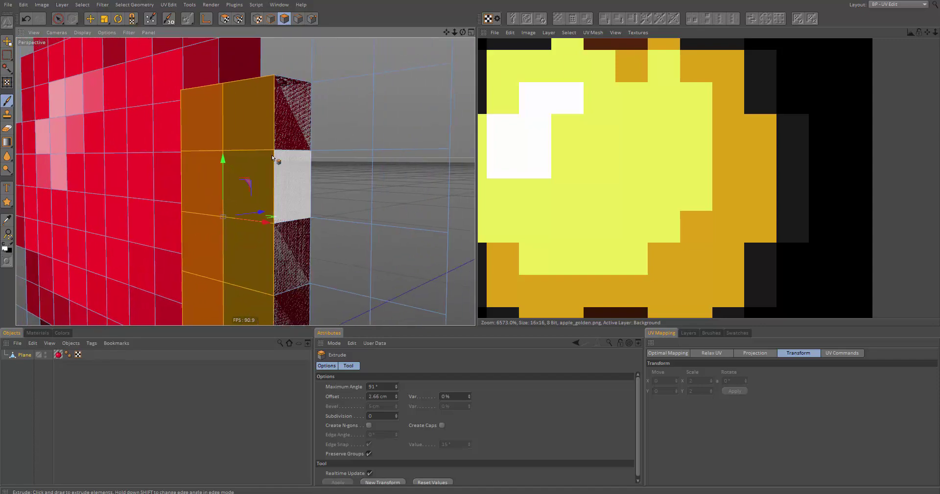
pyautogui.hotkey('ctrl', 'r')
pyautogui.scroll(-4, 315, 168)
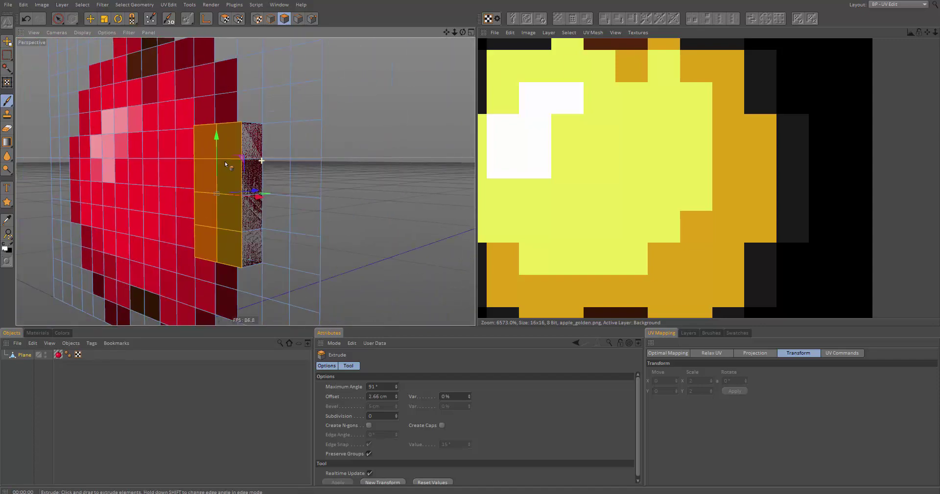
pyautogui.hotkey('ctrl', 'z')
pyautogui.keyDown('alt'); pyautogui.moveTo(316, 221); pyautogui.dragTo(334, 212); pyautogui.keyUp('alt')
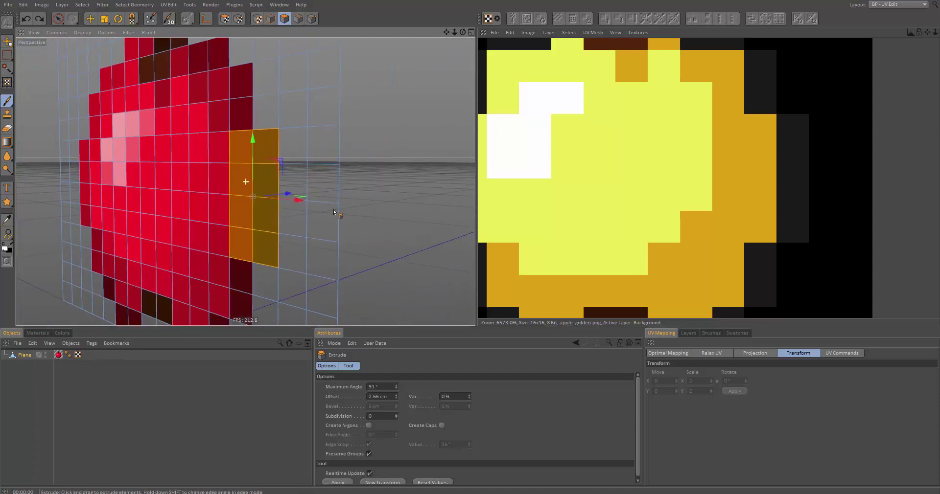
# - Return to UV Polygon Edit mode, enable scale quantizing at 20% and activate the Scale tool for the UV polygons
pyautogui.click(224, 18)
pyautogui.press('e')
pyautogui.keyDown('alt'); pyautogui.moveTo(535, 70); pyautogui.dragTo(699, 145, button='middle'); pyautogui.keyUp('alt')
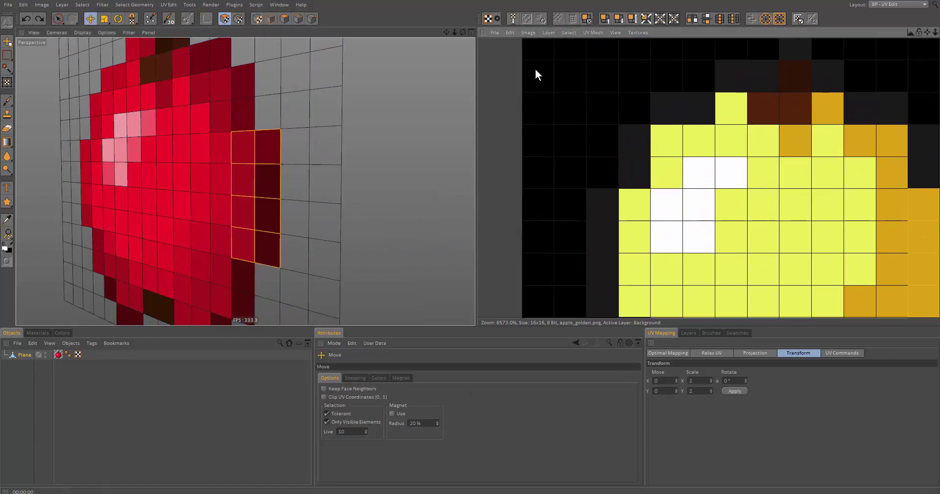
pyautogui.keyDown('alt'); pyautogui.moveTo(568, 106); pyautogui.dragTo(597, 170, button='middle'); pyautogui.keyUp('alt')
pyautogui.keyDown('alt'); pyautogui.moveTo(796, 213); pyautogui.dragTo(769, 319, button='middle'); pyautogui.keyUp('alt')
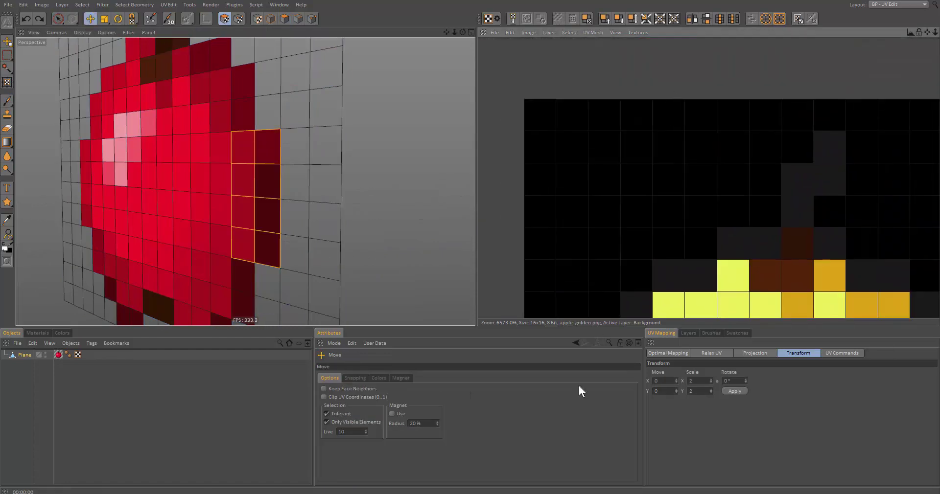
pyautogui.click(359, 379)
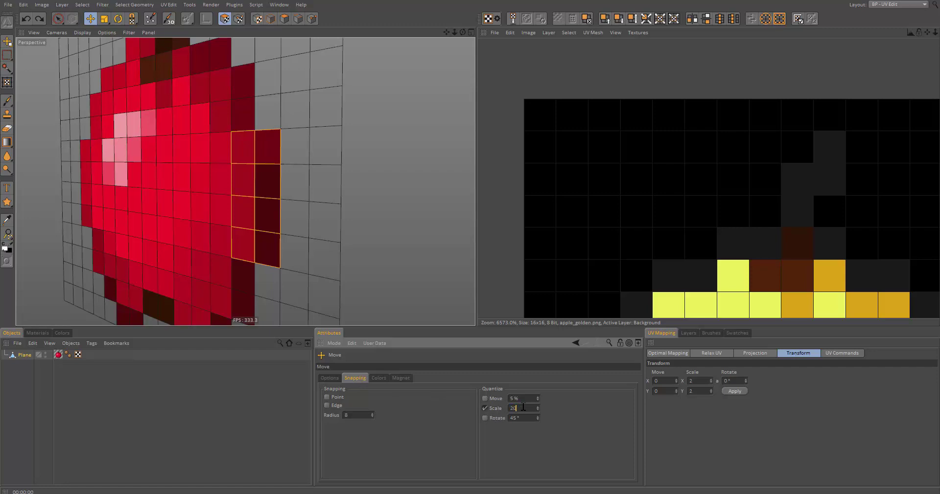
pyautogui.click(539, 116)
pyautogui.press('t')
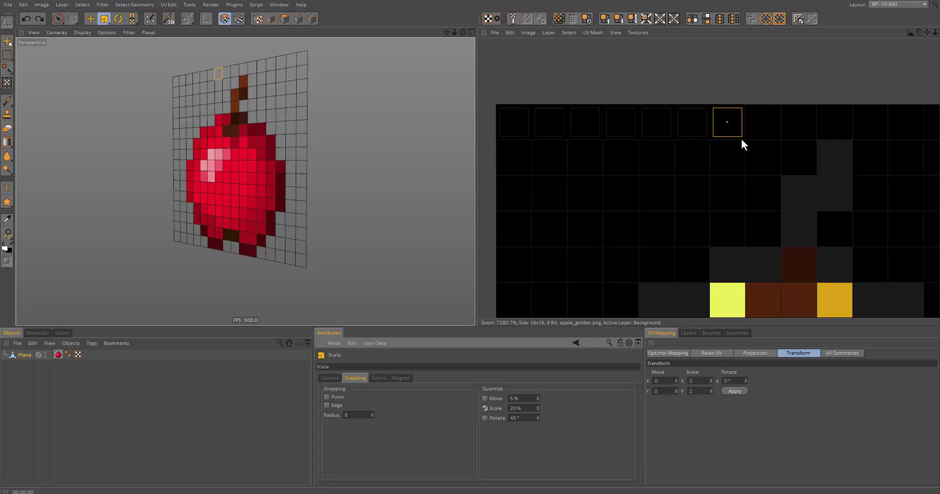
# - Shrink the remaining UV polygons of the texture's top row one at a time by 20%
pyautogui.moveTo(741, 139); pyautogui.dragTo(776, 125)
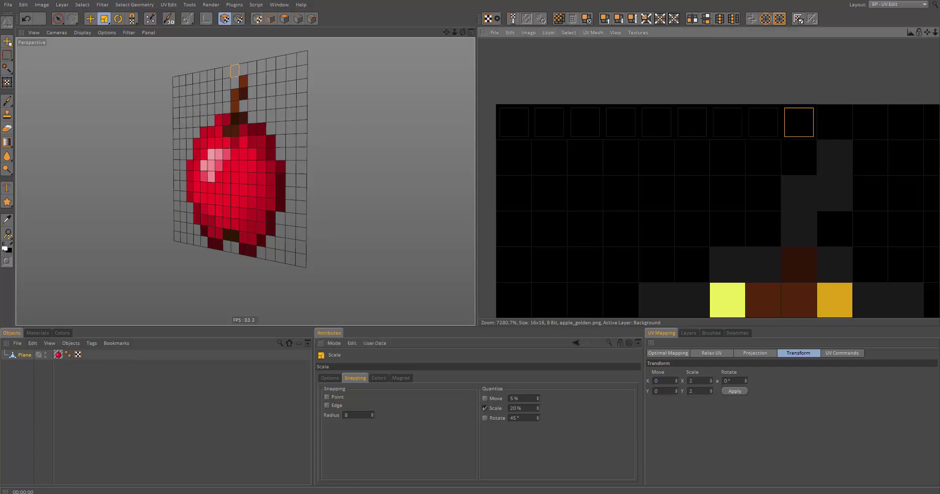
pyautogui.moveTo(836, 126); pyautogui.dragTo(894, 128)
pyautogui.keyDown('alt'); pyautogui.moveTo(894, 128); pyautogui.dragTo(811, 150, button='middle'); pyautogui.keyUp('alt')
pyautogui.moveTo(862, 141); pyautogui.dragTo(900, 143)
pyautogui.keyDown('alt'); pyautogui.moveTo(894, 144); pyautogui.dragTo(695, 98, button='middle'); pyautogui.keyUp('alt')
pyautogui.moveTo(612, 91); pyautogui.dragTo(695, 97)
pyautogui.keyDown('alt'); pyautogui.moveTo(490, 113); pyautogui.dragTo(910, 101, button='middle'); pyautogui.keyUp('alt')
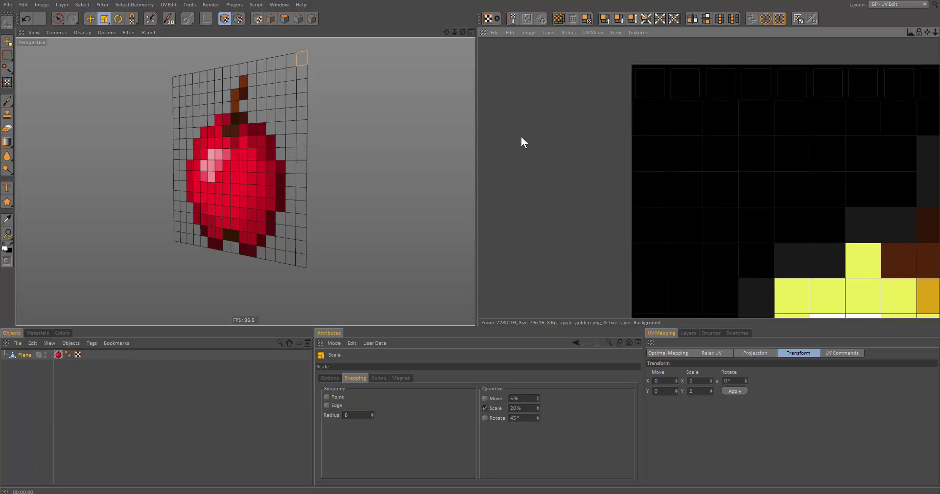
# - Examine the individually shrunken UV polygons of the Item mesh across the whole golden apple texture
pyautogui.keyDown('alt'); pyautogui.moveTo(521, 137); pyautogui.dragTo(539, 137, button='right'); pyautogui.keyUp('alt')
pyautogui.scroll(-5, 536, 258)
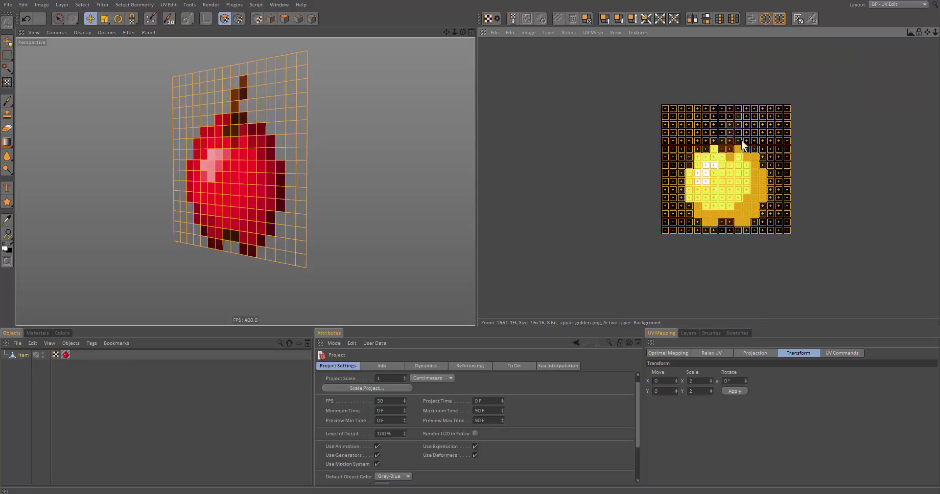
pyautogui.scroll(4, 645, 101)
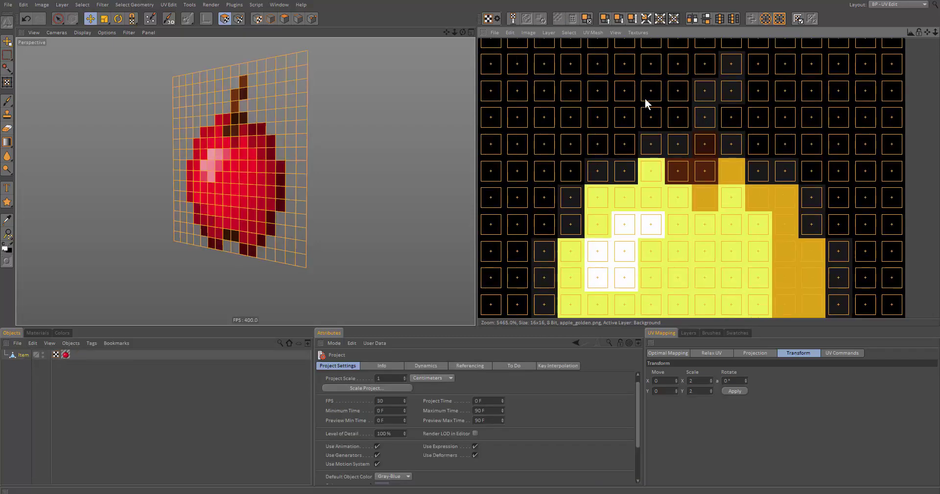
pyautogui.scroll(-2, 790, 185)
pyautogui.scroll(1, 782, 197)
pyautogui.scroll(-3, 783, 197)
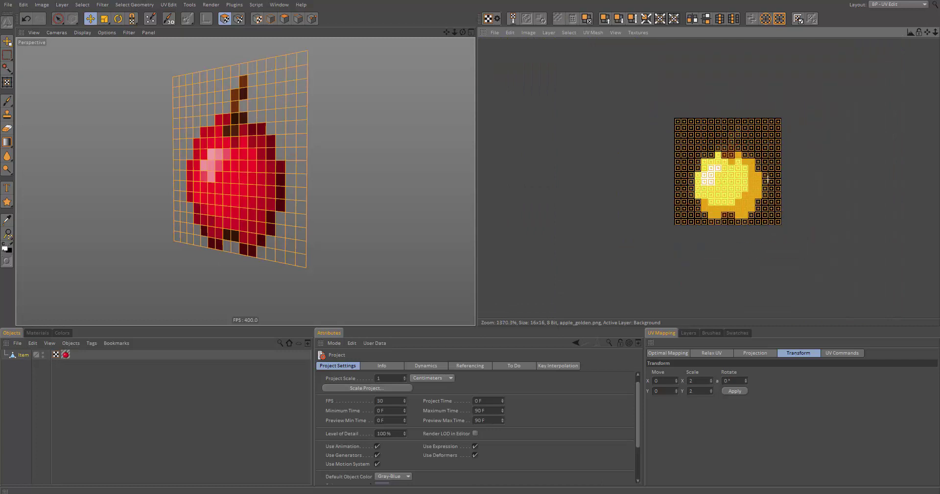
pyautogui.scroll(3, 781, 179)
pyautogui.scroll(-2, 737, 141)
pyautogui.keyDown('alt'); pyautogui.moveTo(737, 141); pyautogui.dragTo(738, 110, button='middle'); pyautogui.keyUp('alt')
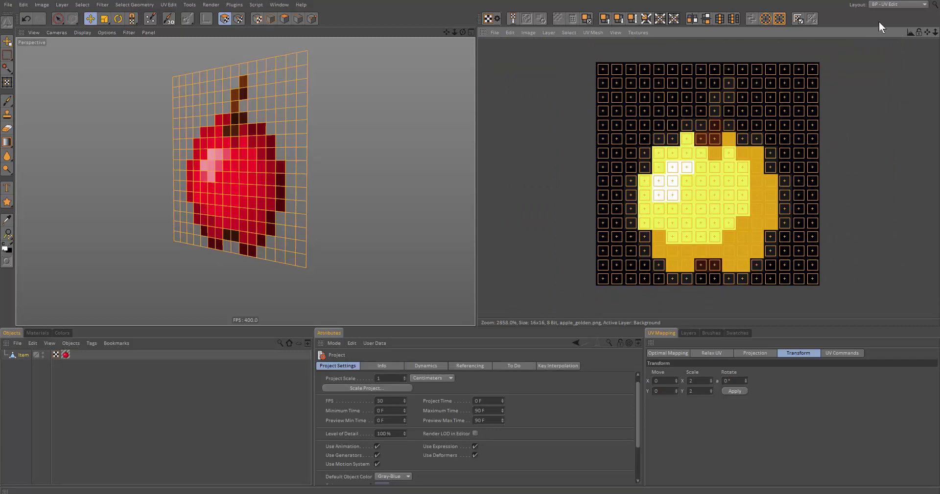
# - Switch back to the Startup layout
pyautogui.click(891, 4)
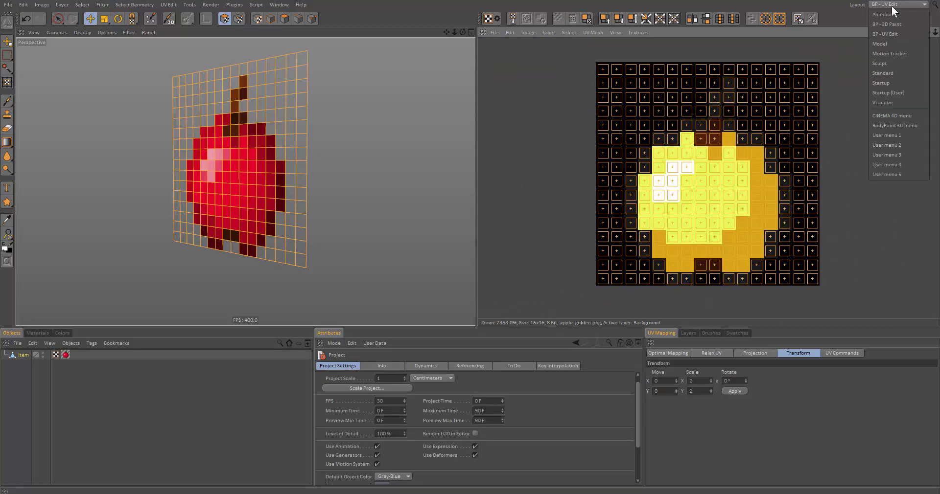
pyautogui.click(885, 82)
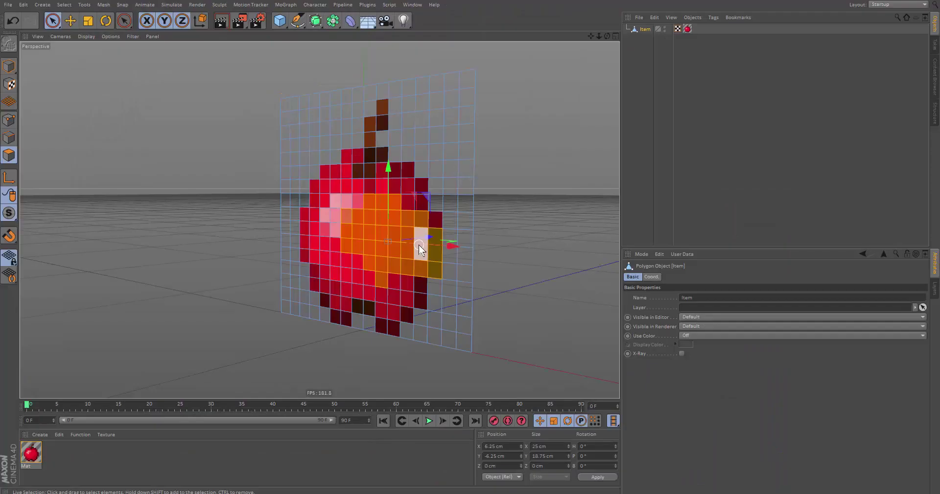
# - Extrude the selected block of polygons in the apple's right half and inspect the textured side faces
pyautogui.press('d')
pyautogui.scroll(3, 450, 235)
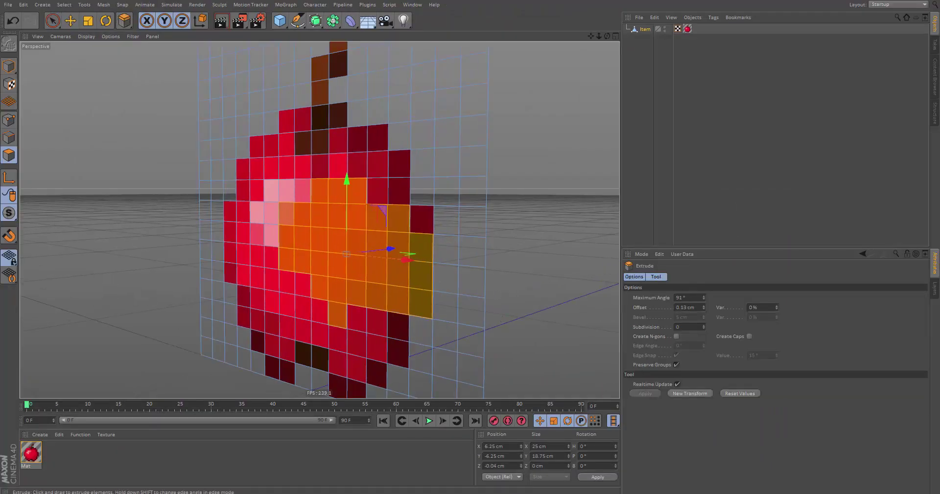
pyautogui.moveTo(450, 237); pyautogui.dragTo(468, 305)
pyautogui.keyDown('alt'); pyautogui.moveTo(410, 262); pyautogui.dragTo(342, 306); pyautogui.keyUp('alt')
pyautogui.keyDown('alt'); pyautogui.moveTo(428, 191); pyautogui.dragTo(486, 185); pyautogui.keyUp('alt')
pyautogui.keyDown('alt'); pyautogui.moveTo(406, 165); pyautogui.dragTo(441, 235); pyautogui.keyUp('alt')
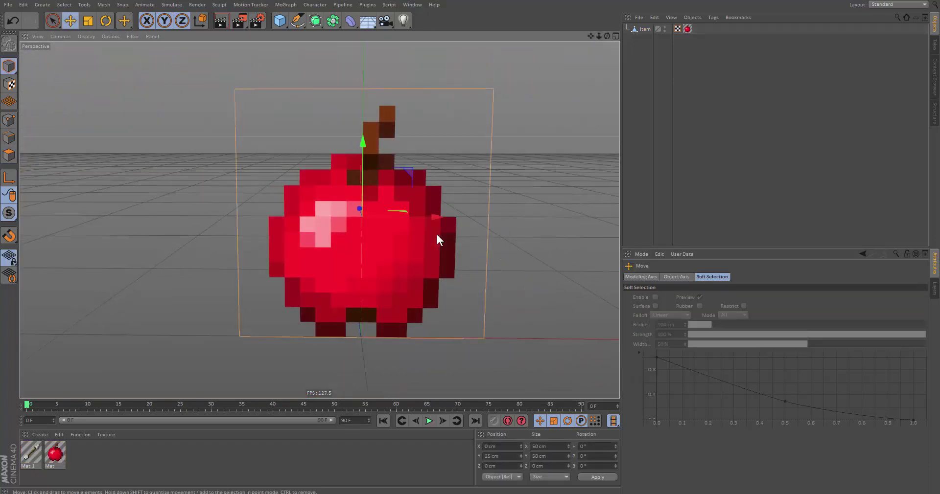
pyautogui.click(489, 129)
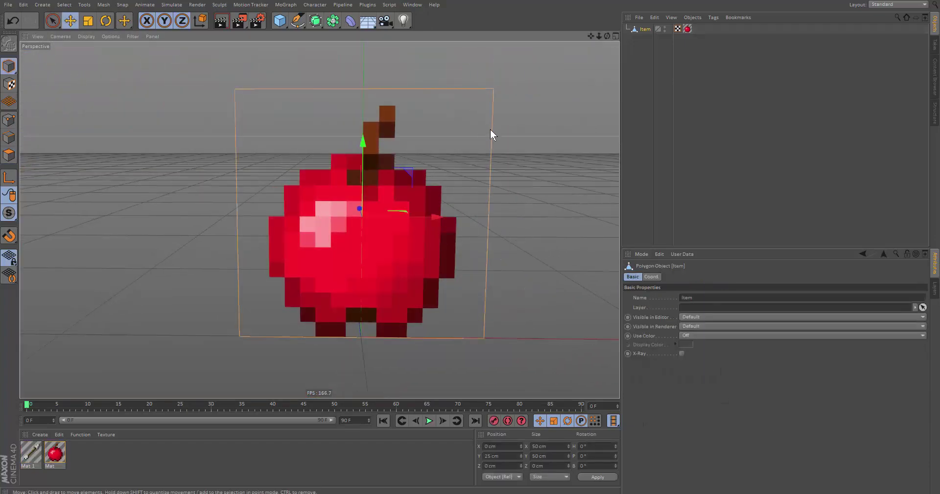
pyautogui.press('space')
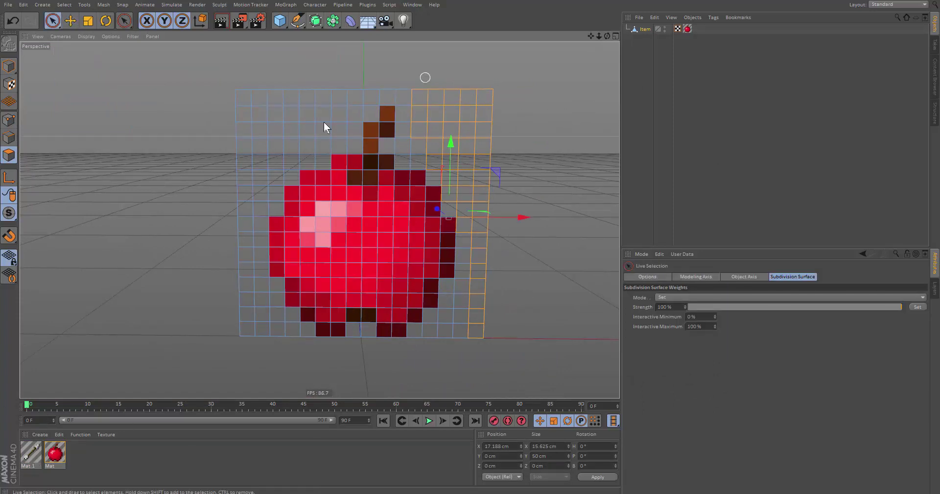
pyautogui.press('Return')
pyautogui.press('space')
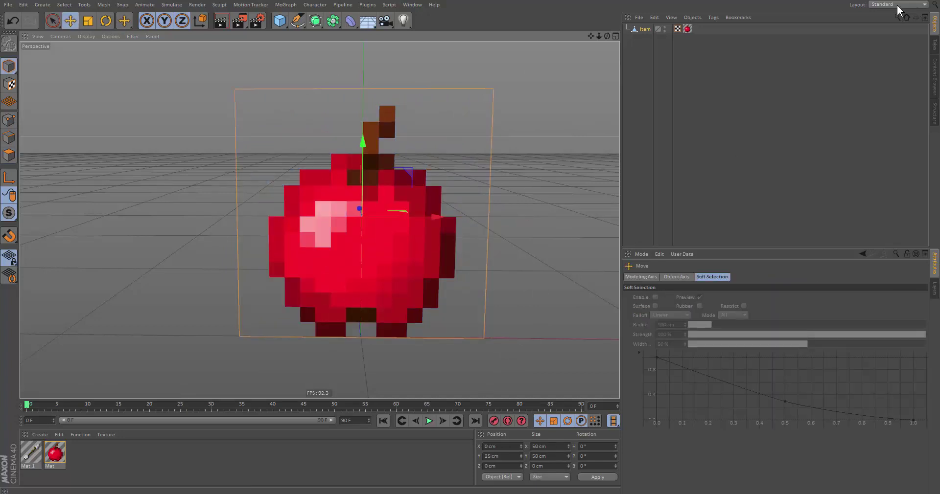
pyautogui.click(897, 5)
pyautogui.click(803, 48)
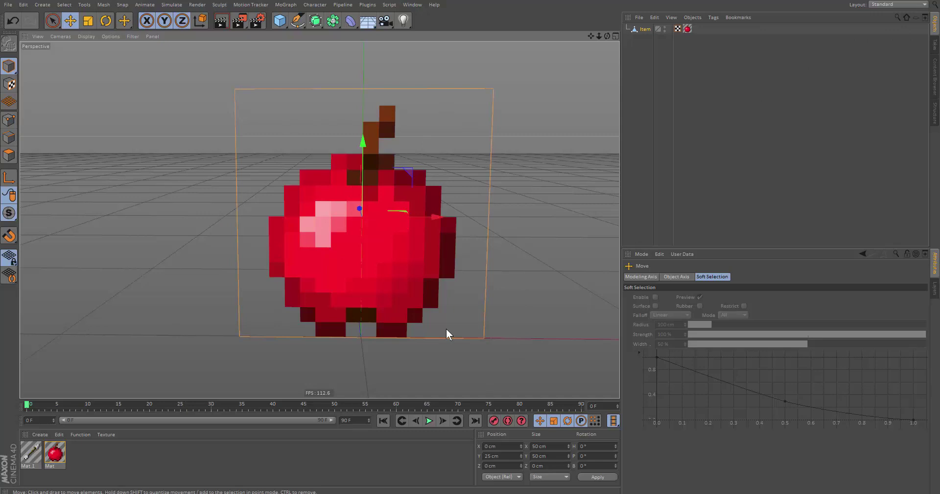
pyautogui.keyDown('ctrl'); pyautogui.moveTo(646, 38); pyautogui.dragTo(648, 40); pyautogui.keyUp('ctrl')
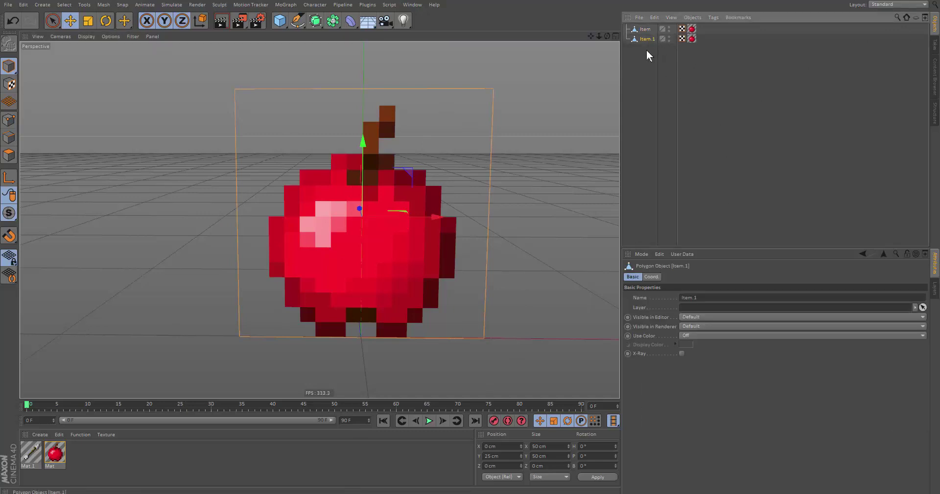
pyautogui.press('Delete')
pyautogui.click(661, 29)
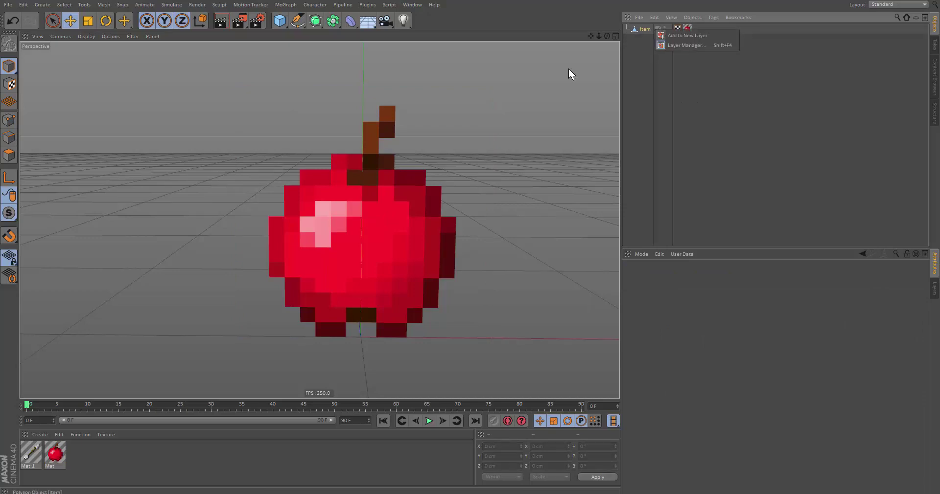
pyautogui.click(371, 228)
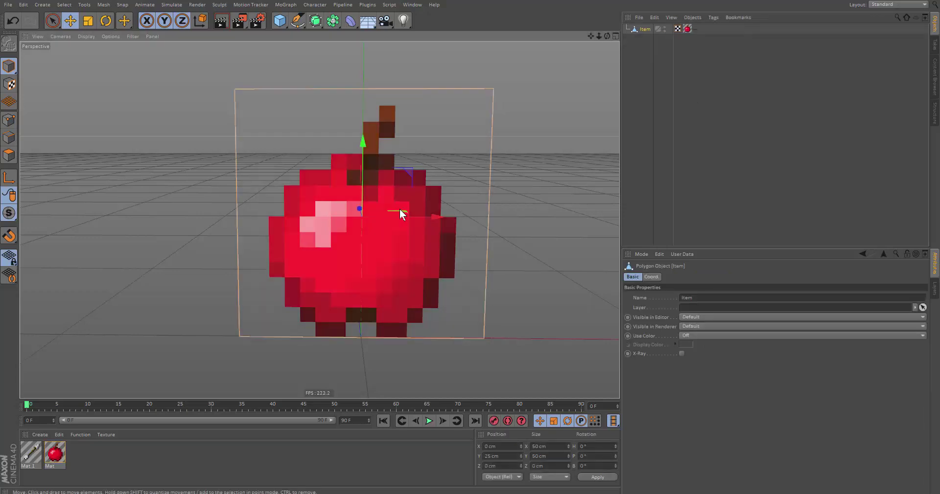
pyautogui.hotkey('ctrl', 'c')
pyautogui.hotkey('ctrl', 'v')
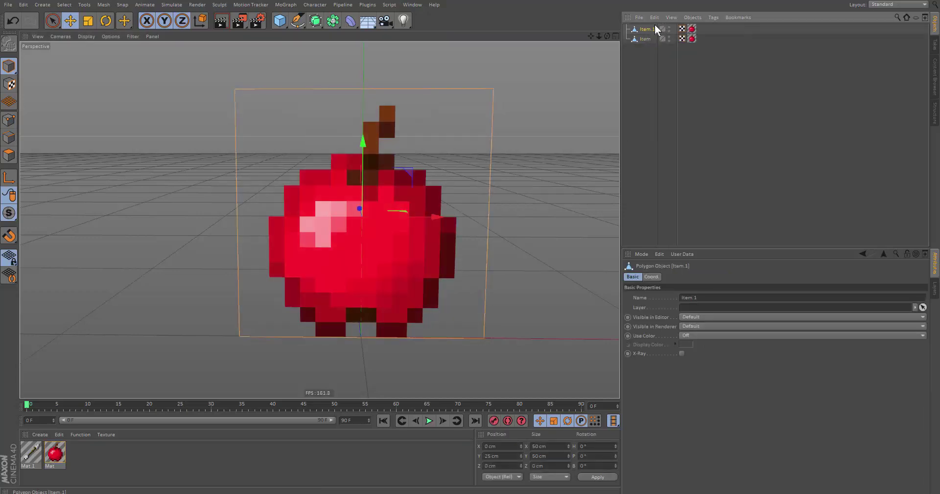
pyautogui.moveTo(508, 108); pyautogui.dragTo(555, 54)
pyautogui.hotkey('ctrl', 'z')
pyautogui.hotkey('ctrl', 'z')
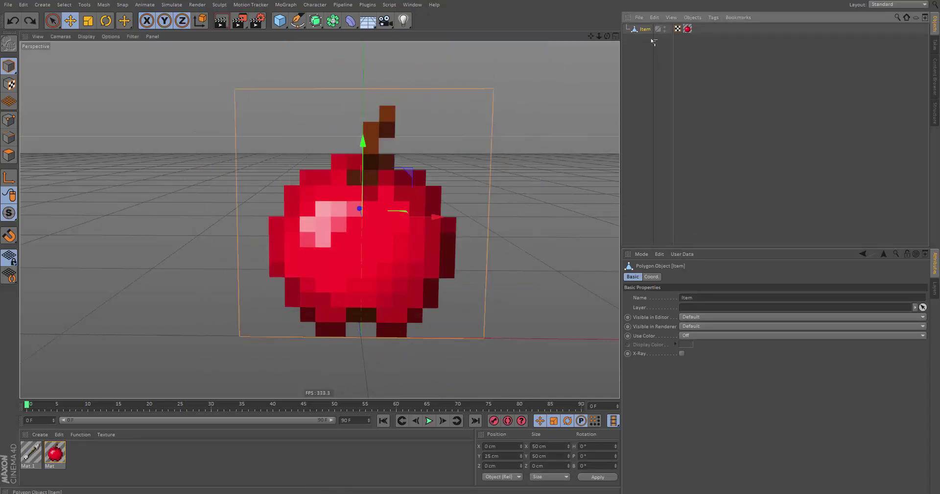
# - Duplicate the Item object and move the copy about 41 cm along the negative X axis
pyautogui.keyDown('ctrl'); pyautogui.moveTo(651, 40); pyautogui.dragTo(653, 45); pyautogui.keyUp('ctrl')
pyautogui.moveTo(455, 212); pyautogui.dragTo(575, 133)
pyautogui.hotkey('ctrl', 'z')
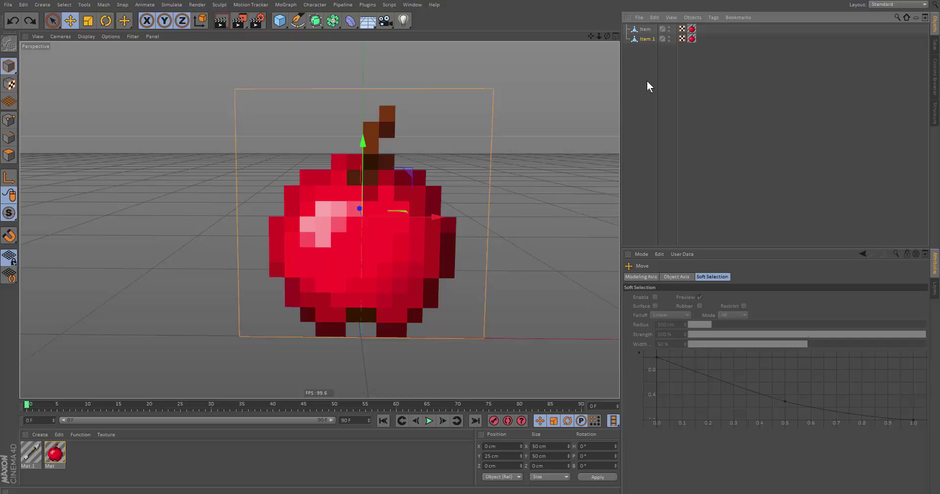
pyautogui.moveTo(360, 180); pyautogui.dragTo(475, 191)
pyautogui.hotkey('ctrl', 'z')
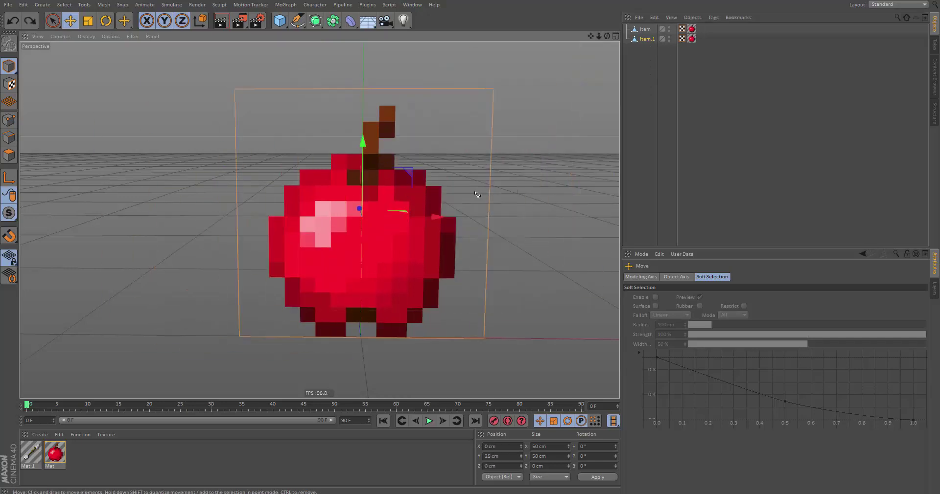
pyautogui.moveTo(424, 213); pyautogui.dragTo(220, 199)
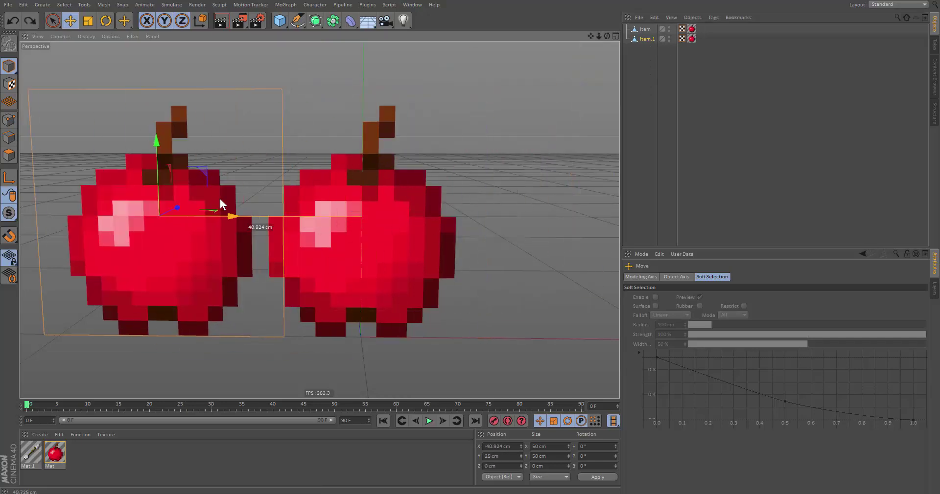
# - Rename the original Item object ItemModel and hide it in the viewport
pyautogui.click(645, 31)
pyautogui.doubleClick(648, 30)
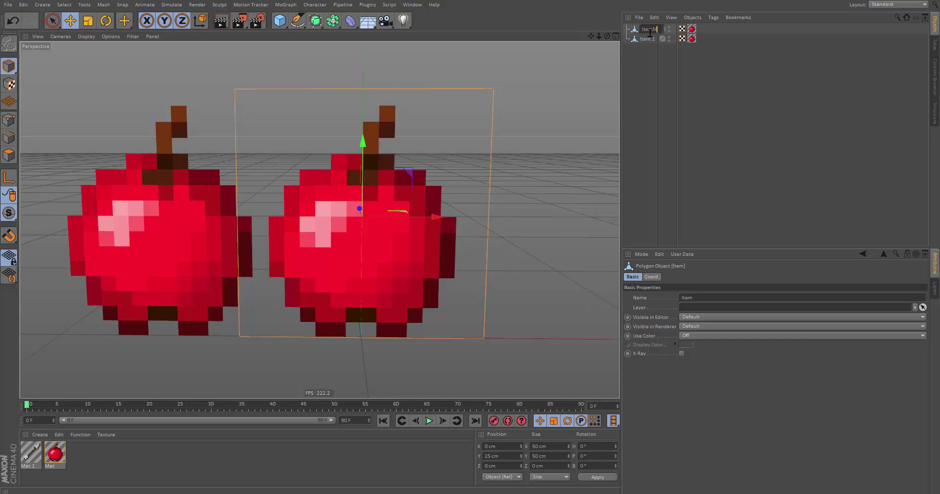
pyautogui.press('Return')
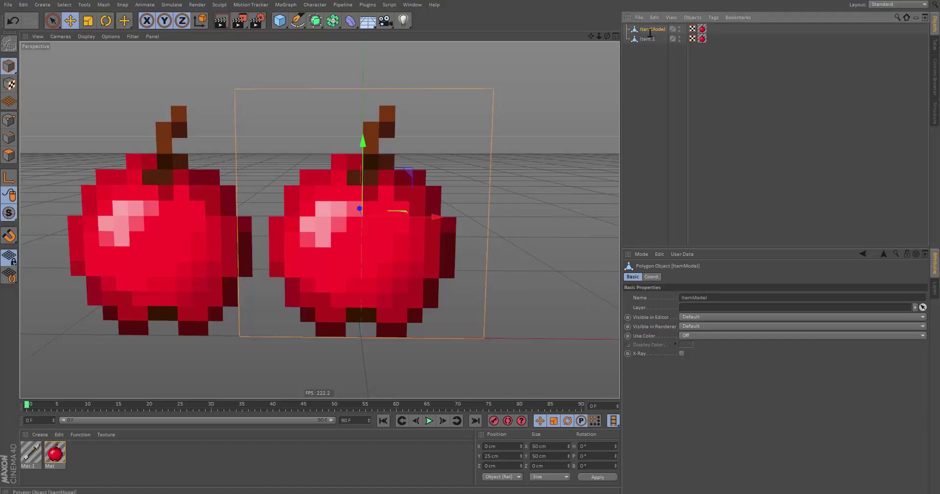
pyautogui.doubleClick(679, 27)
# - Reorder ItemModel below Item.1 and move Item.1 back along X to about 2.8 cm
pyautogui.moveTo(659, 33); pyautogui.dragTo(656, 44)
pyautogui.click(656, 31)
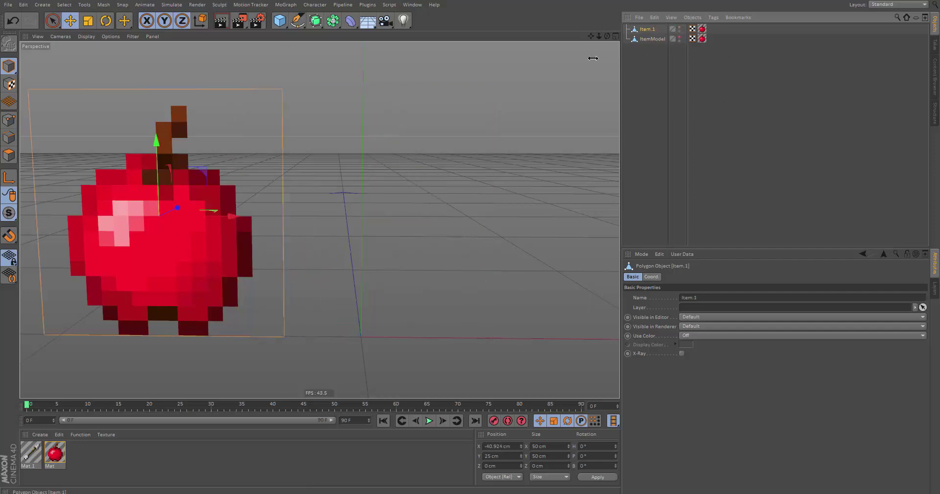
pyautogui.moveTo(226, 219); pyautogui.dragTo(433, 237)
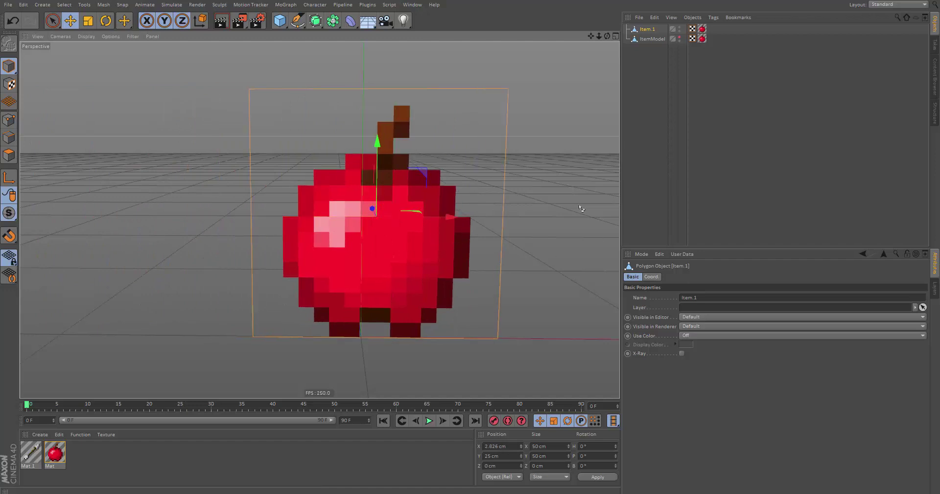
# - Duplicate ItemModel, make the copy visible and move it to about X -30 cm, Y 31 cm
pyautogui.click(652, 40)
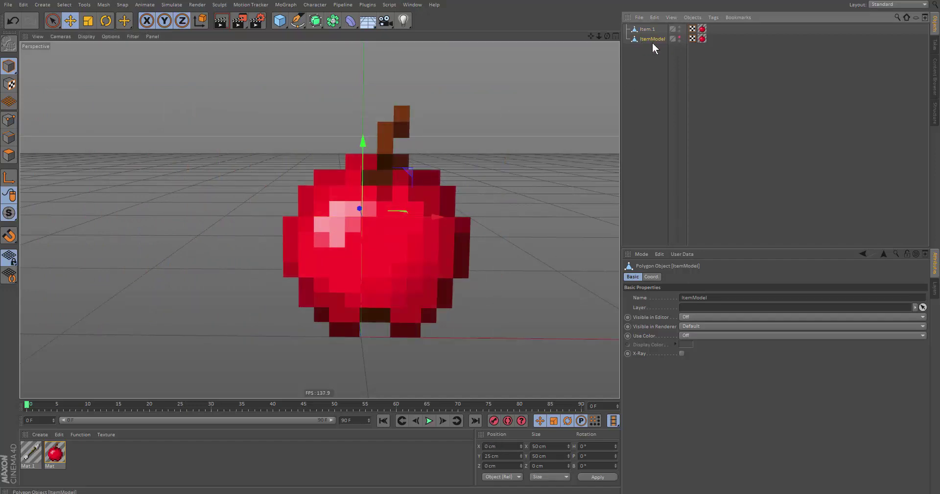
pyautogui.keyDown('ctrl'); pyautogui.moveTo(652, 33); pyautogui.dragTo(653, 34); pyautogui.keyUp('ctrl')
pyautogui.click(685, 37)
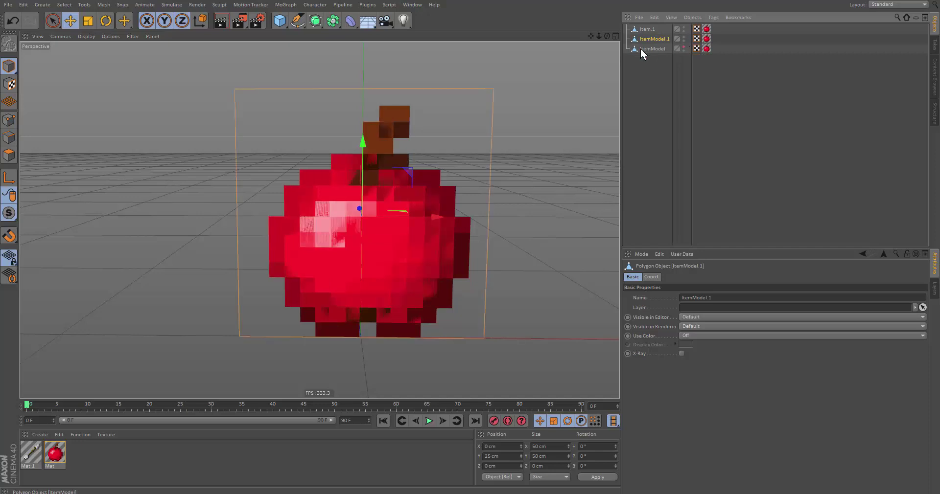
pyautogui.moveTo(441, 165); pyautogui.dragTo(290, 135)
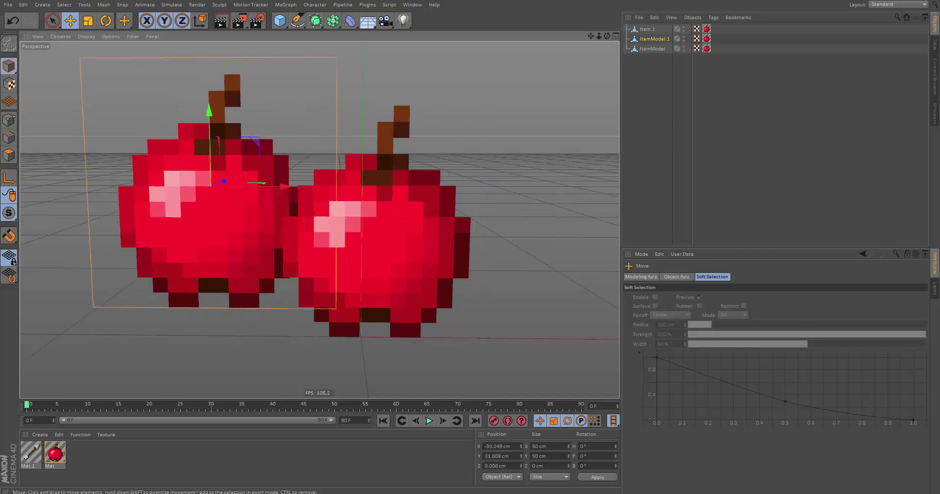
# - Replace the apple material on ItemModel.1 with the arrow material Mat.1 and shift the object slightly
pyautogui.moveTo(32, 453); pyautogui.dragTo(235, 224)
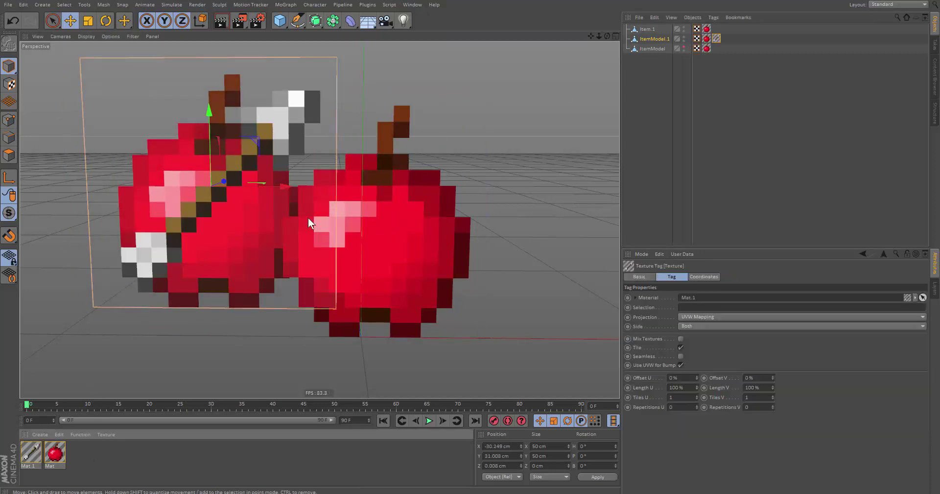
pyautogui.click(707, 38)
pyautogui.press('Delete')
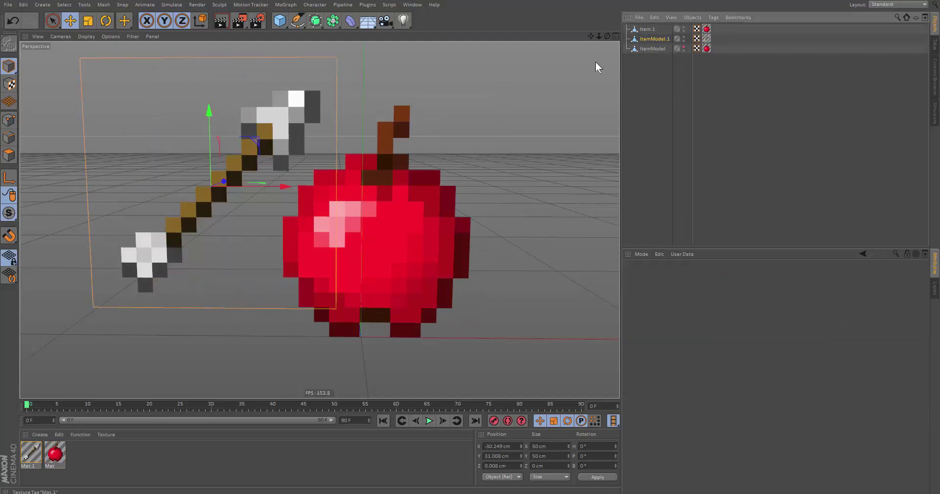
pyautogui.moveTo(259, 152); pyautogui.dragTo(251, 131)
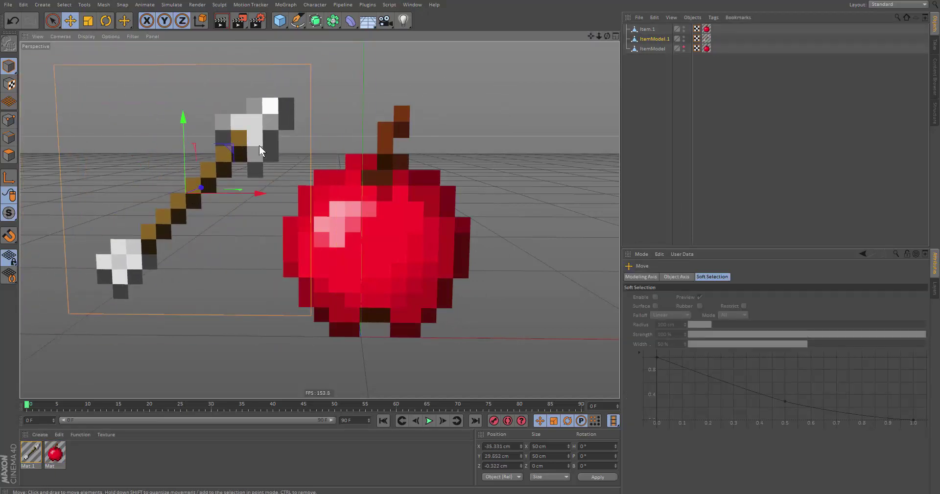
pyautogui.click(260, 146)
pyautogui.press('Return')
pyautogui.scroll(5, 259, 132)
pyautogui.press('space')
pyautogui.moveTo(331, 110)
pyautogui.mouseDown()
pyautogui.moveTo(349, 126)
pyautogui.moveTo(317, 97)
pyautogui.moveTo(340, 107)
pyautogui.moveTo(333, 114)
pyautogui.mouseUp()
pyautogui.hotkey('ctrl', 'z')
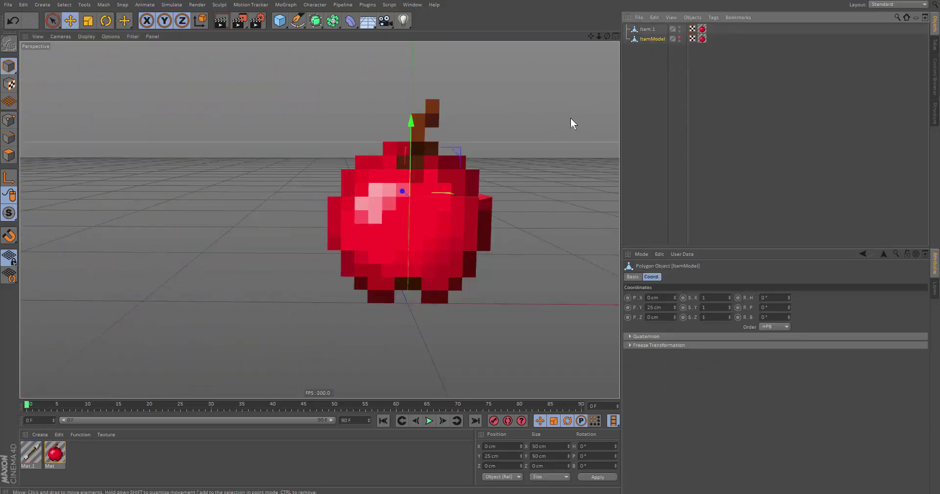
# - Rename the Item.1 object Apple
pyautogui.keyDown('alt'); pyautogui.moveTo(436, 190); pyautogui.dragTo(426, 229); pyautogui.keyUp('alt')
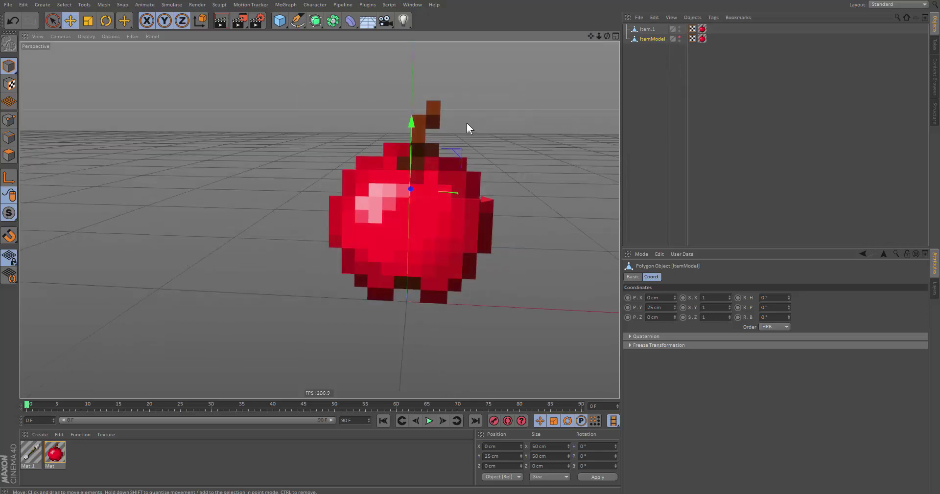
pyautogui.keyDown('alt'); pyautogui.moveTo(539, 191); pyautogui.dragTo(475, 191); pyautogui.keyUp('alt')
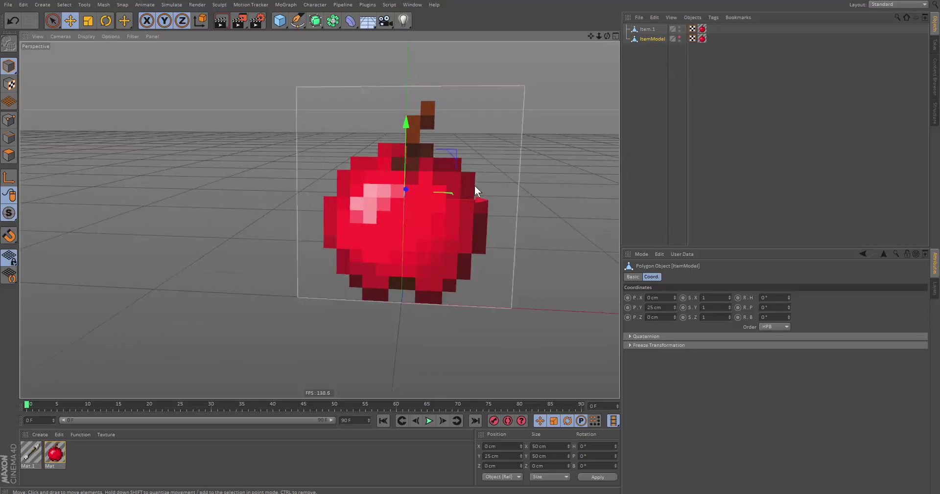
pyautogui.doubleClick(647, 28)
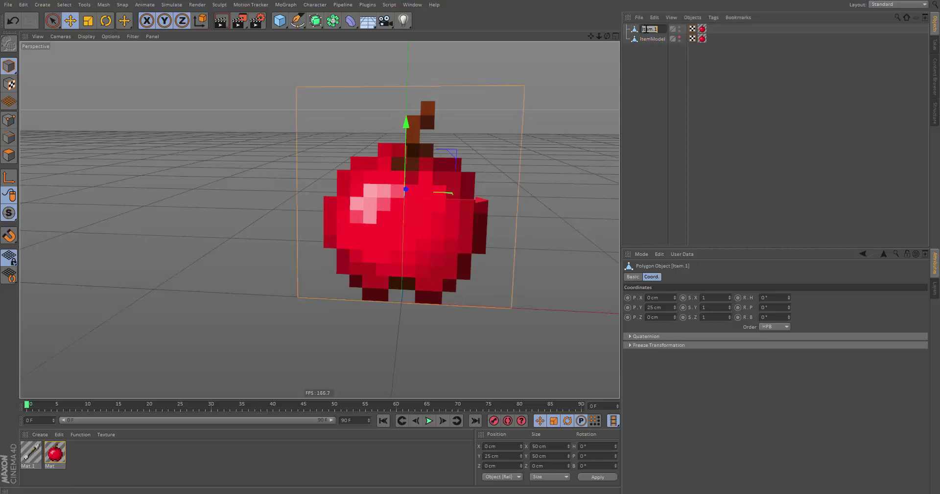
pyautogui.write('Appl')
pyautogui.press('Return')
pyautogui.doubleClick(645, 29)
pyautogui.click(652, 30)
pyautogui.write('e')
pyautogui.click(734, 85)
# - Select all polygons of the Apple mesh that show the stem and fruit with Live Selection in polygon mode
pyautogui.keyDown('alt'); pyautogui.moveTo(500, 162); pyautogui.dragTo(491, 168, button='middle'); pyautogui.keyUp('alt')
pyautogui.press('Return')
pyautogui.press('space')
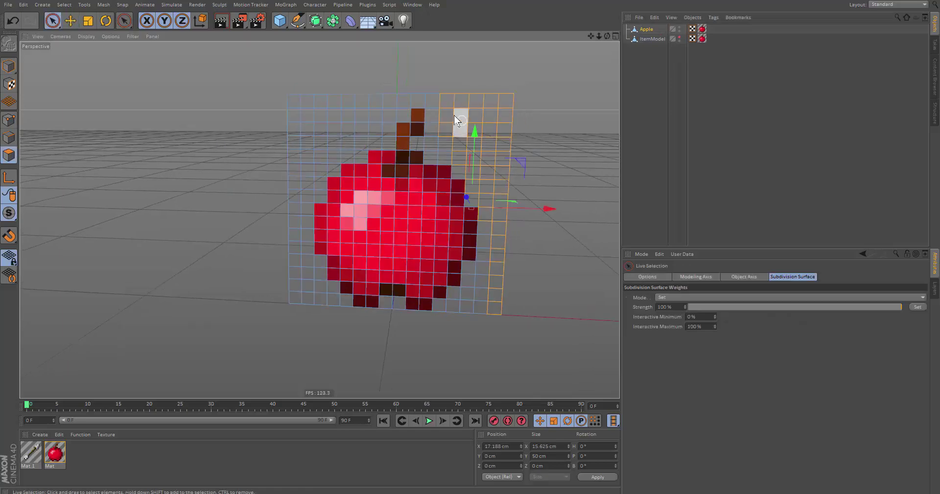
pyautogui.moveTo(447, 100)
pyautogui.mouseDown()
pyautogui.moveTo(430, 129)
pyautogui.moveTo(400, 134)
pyautogui.moveTo(416, 105)
pyautogui.moveTo(412, 121)
pyautogui.mouseUp()
pyautogui.scroll(3, 405, 171)
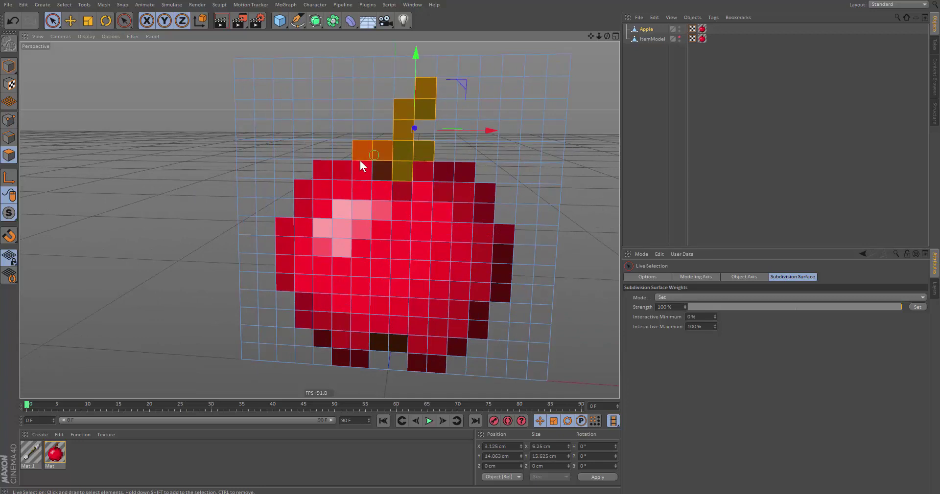
pyautogui.moveTo(360, 161)
pyautogui.mouseDown()
pyautogui.moveTo(359, 186)
pyautogui.moveTo(300, 220)
pyautogui.mouseUp()
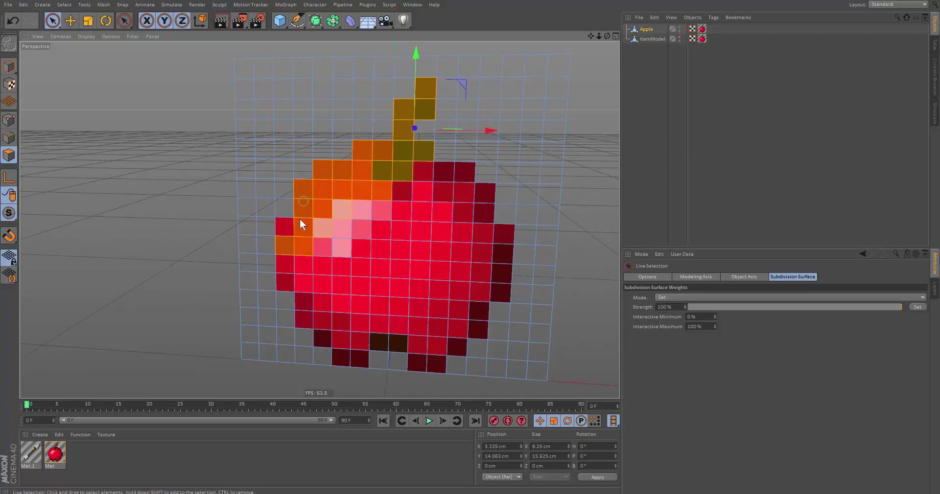
pyautogui.moveTo(324, 319); pyautogui.dragTo(426, 349)
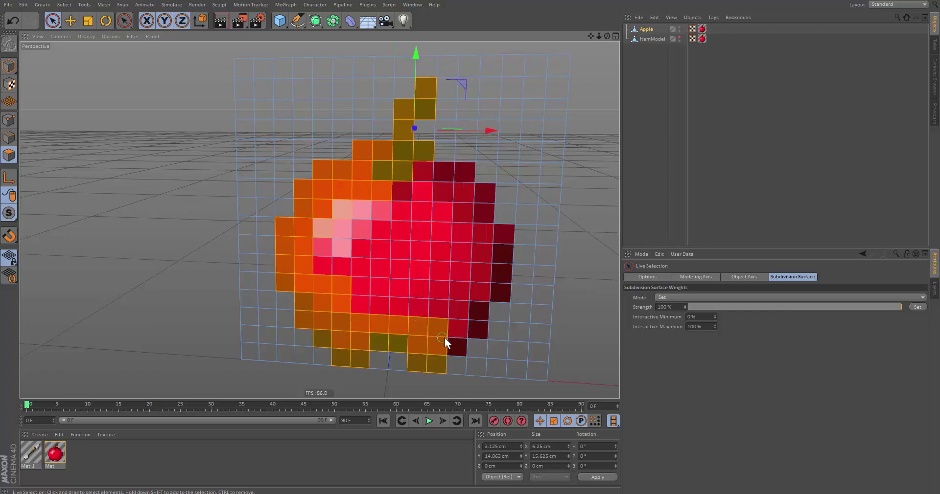
pyautogui.moveTo(477, 312)
pyautogui.mouseDown()
pyautogui.moveTo(499, 231)
pyautogui.moveTo(470, 195)
pyautogui.moveTo(397, 193)
pyautogui.moveTo(358, 245)
pyautogui.moveTo(434, 267)
pyautogui.moveTo(476, 256)
pyautogui.moveTo(433, 313)
pyautogui.mouseUp()
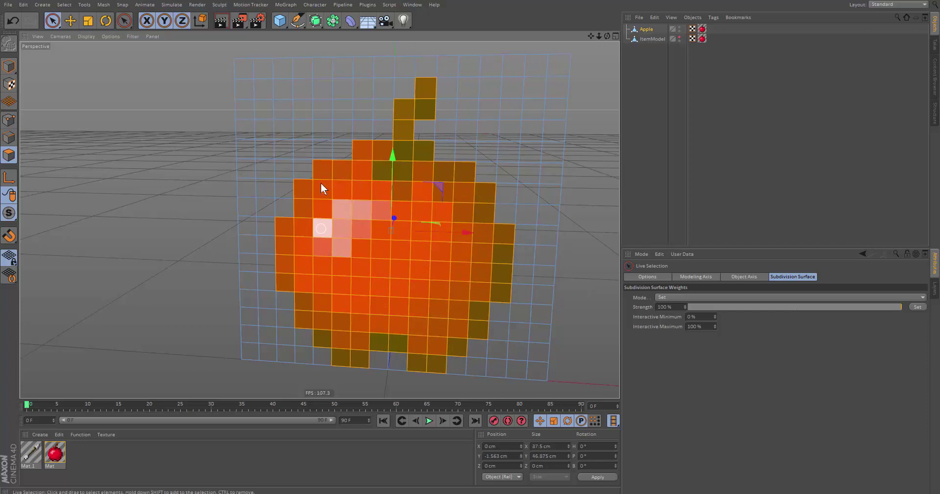
# - Invert the selection to delete the transparent polygons around the apple, and switch to Points mode
pyautogui.click(64, 5)
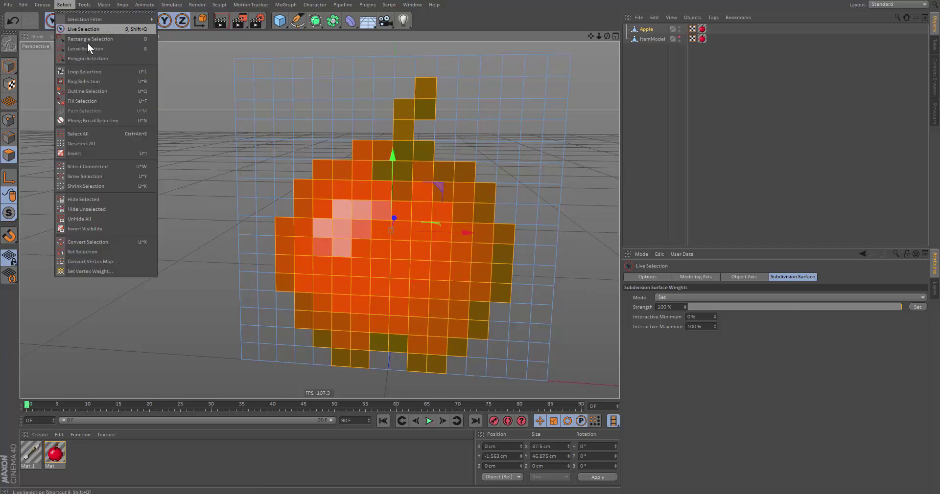
pyautogui.click(77, 154)
pyautogui.press('Delete')
pyautogui.keyDown('alt'); pyautogui.moveTo(471, 143); pyautogui.dragTo(426, 161); pyautogui.keyUp('alt')
pyautogui.click(9, 120)
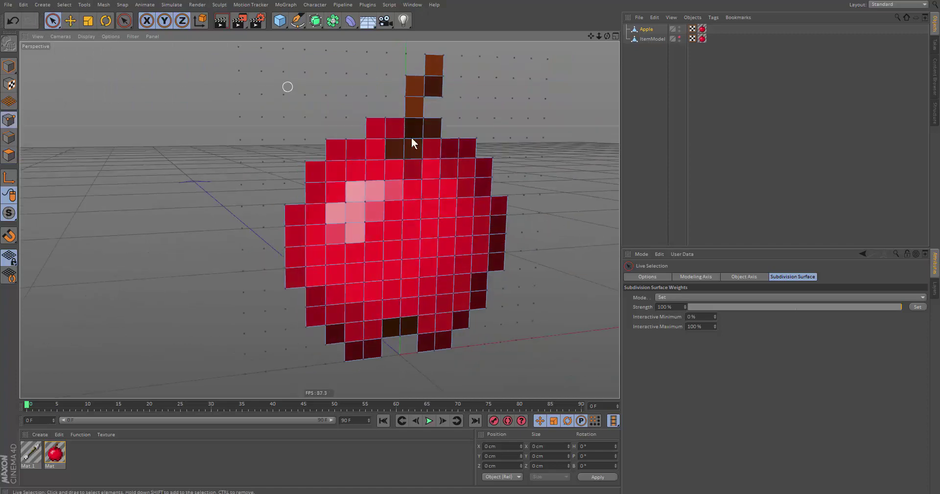
# - Optimize the Apple mesh to remove the leftover stray points around it, and return to polygon mode
pyautogui.keyDown('alt'); pyautogui.moveTo(481, 283); pyautogui.dragTo(436, 293, button='middle'); pyautogui.keyUp('alt')
pyautogui.rightClick(118, 182)
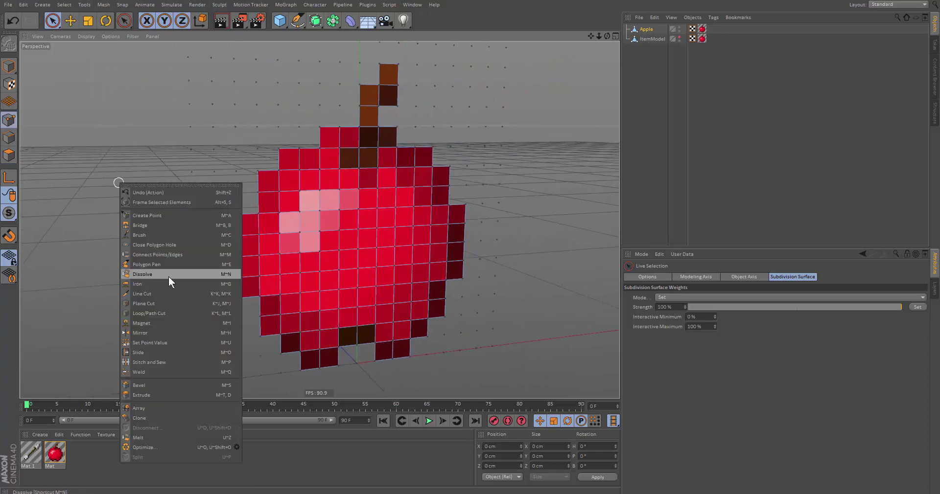
pyautogui.click(157, 442)
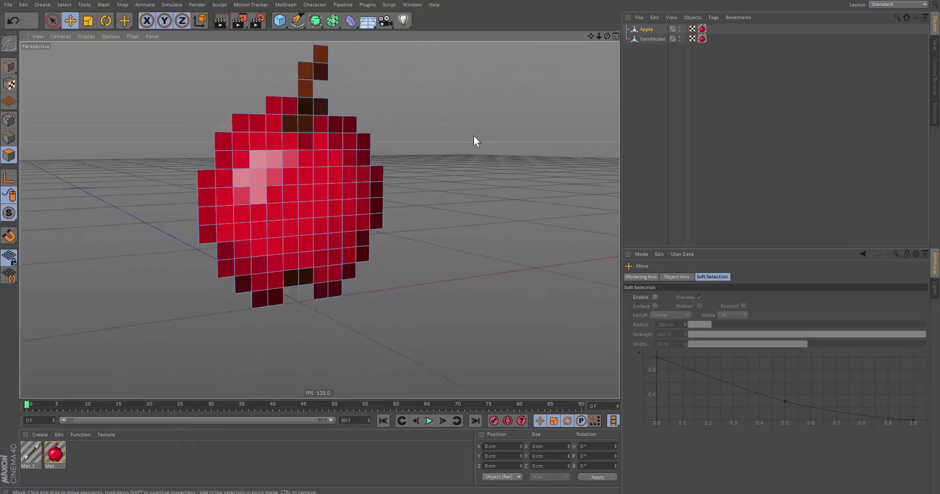
pyautogui.click(9, 66)
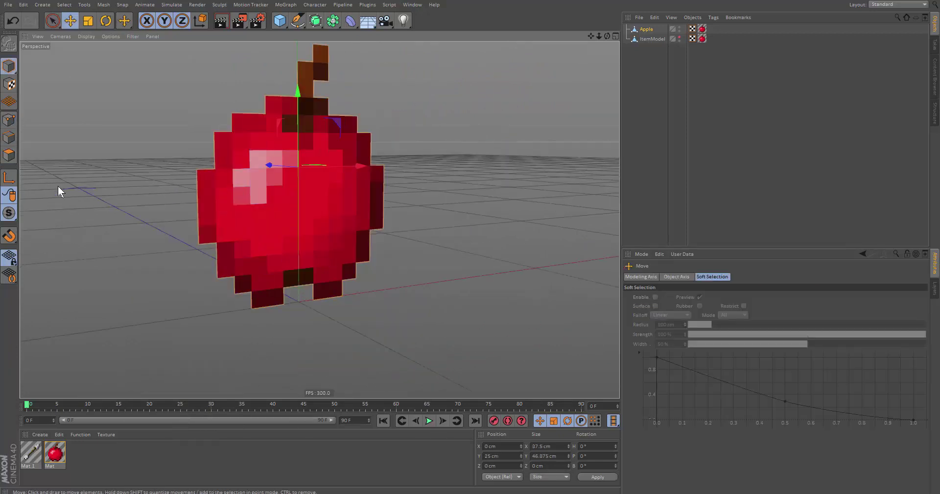
pyautogui.click(10, 157)
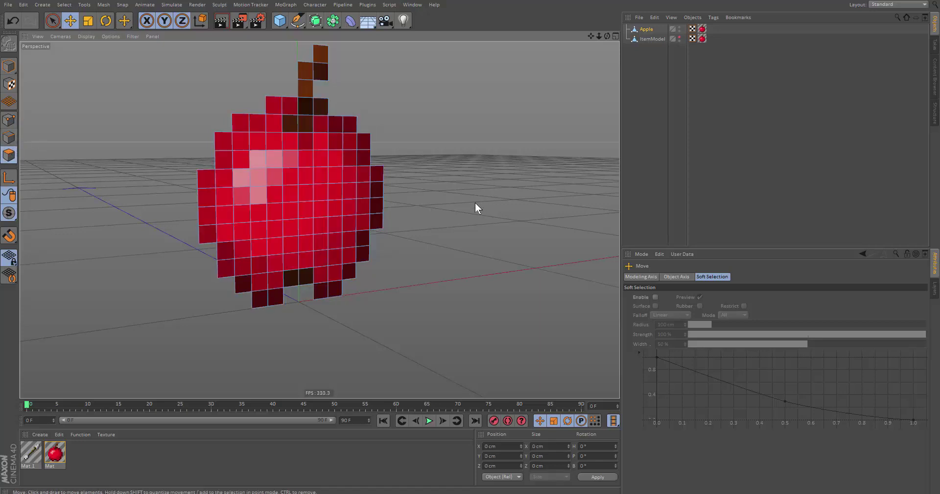
# - Select all remaining polygons of the flat Apple mesh
pyautogui.hotkey('ctrl', 'a')
pyautogui.click(64, 4)
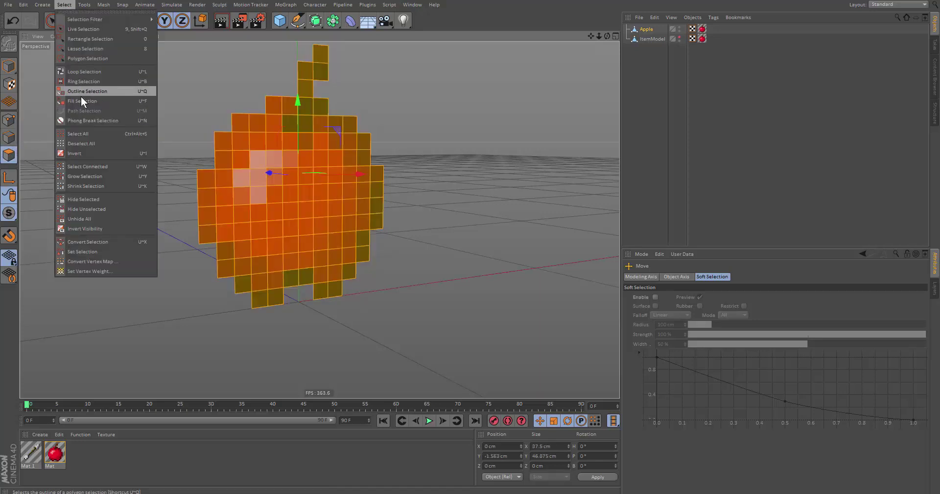
pyautogui.click(90, 133)
pyautogui.keyDown('alt'); pyautogui.moveTo(364, 227); pyautogui.dragTo(392, 206); pyautogui.keyUp('alt')
# - Extrude the selected Apple polygons with an offset of 3.125 cm
pyautogui.press('m')
pyautogui.press('t')
pyautogui.doubleClick(687, 308)
pyautogui.click(687, 308)
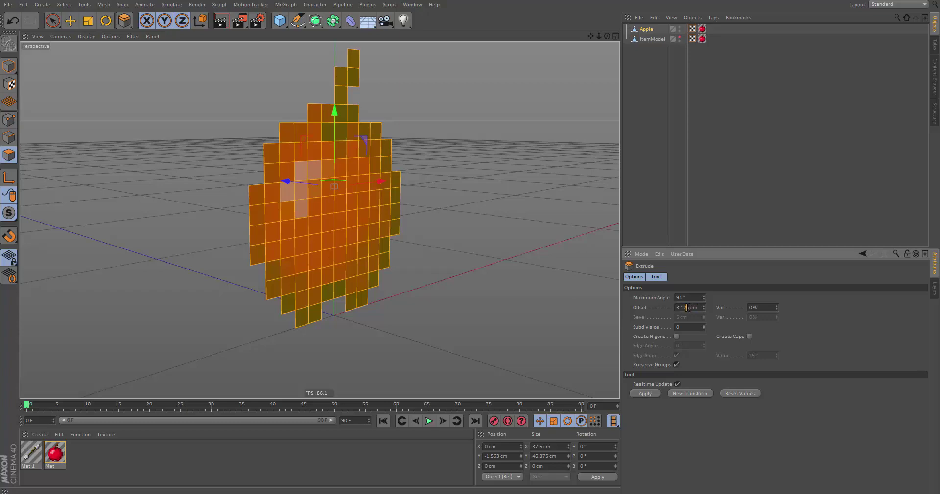
pyautogui.doubleClick(693, 308)
pyautogui.write('3.125')
pyautogui.press('Return')
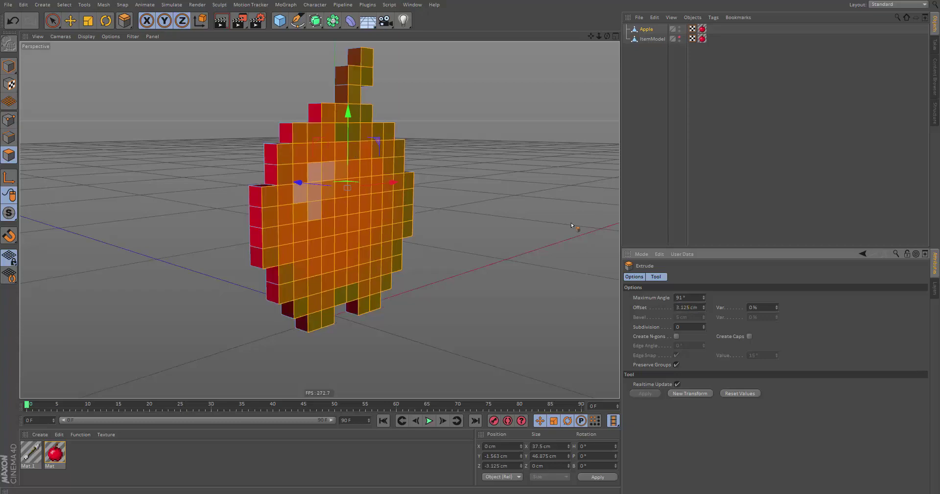
# - Undo the extrusion without caps and extrude the Apple polygons again with Create Caps enabled
pyautogui.keyDown('alt'); pyautogui.moveTo(579, 226); pyautogui.dragTo(423, 222); pyautogui.keyUp('alt')
pyautogui.hotkey('ctrl', 'z')
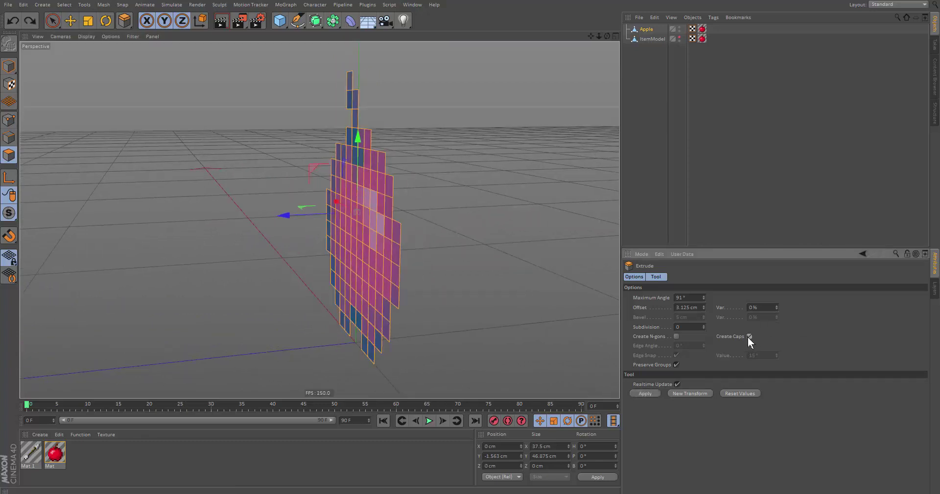
pyautogui.click(749, 337)
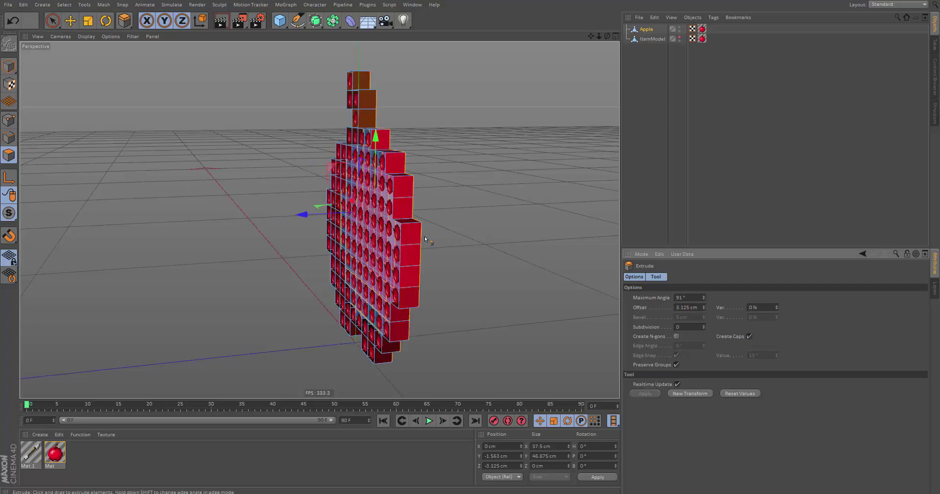
pyautogui.keyDown('alt'); pyautogui.moveTo(489, 198); pyautogui.dragTo(451, 195); pyautogui.keyUp('alt')
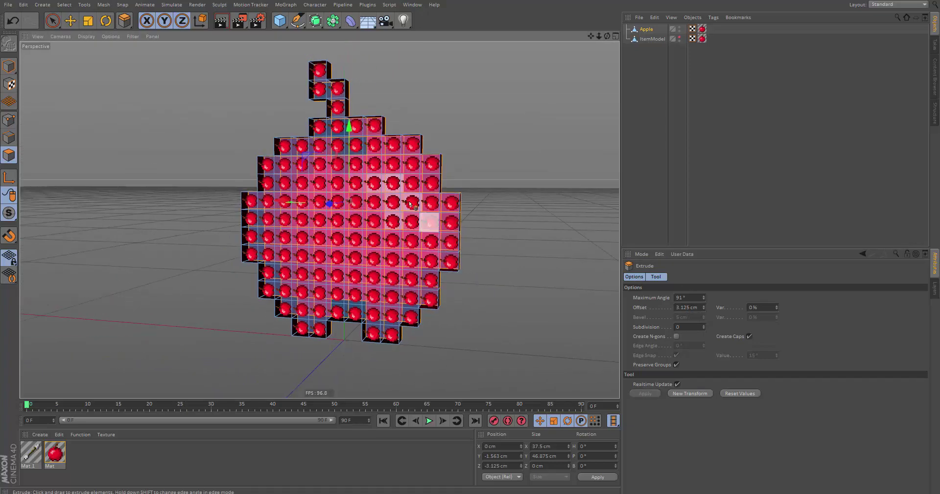
pyautogui.keyDown('alt'); pyautogui.moveTo(380, 274); pyautogui.dragTo(579, 234, button='middle'); pyautogui.keyUp('alt')
pyautogui.keyDown('alt'); pyautogui.moveTo(433, 288); pyautogui.dragTo(359, 255, button='middle'); pyautogui.keyUp('alt')
pyautogui.keyDown('alt'); pyautogui.moveTo(359, 254); pyautogui.dragTo(379, 251); pyautogui.keyUp('alt')
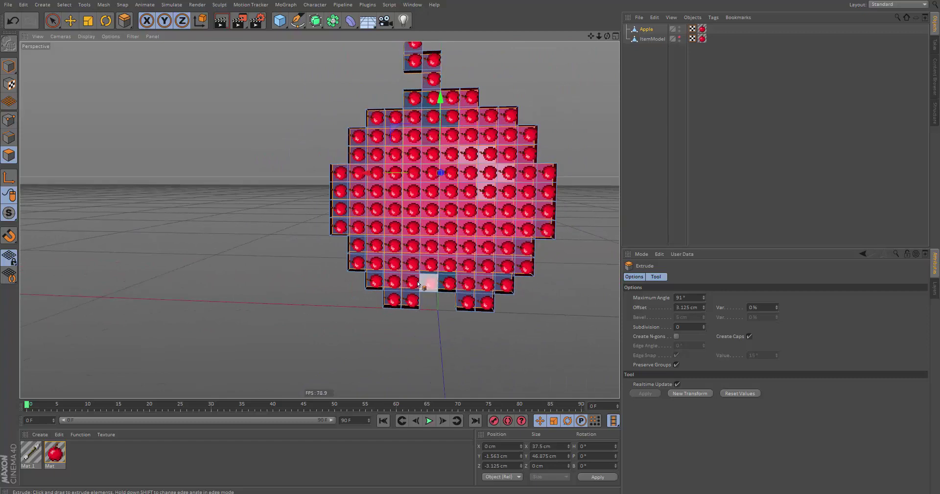
# - Leave the Extrude tool and switch the interface layout to BP - UV Edit
pyautogui.keyDown('alt'); pyautogui.moveTo(483, 137); pyautogui.dragTo(433, 157, button='middle'); pyautogui.keyUp('alt')
pyautogui.press('space')
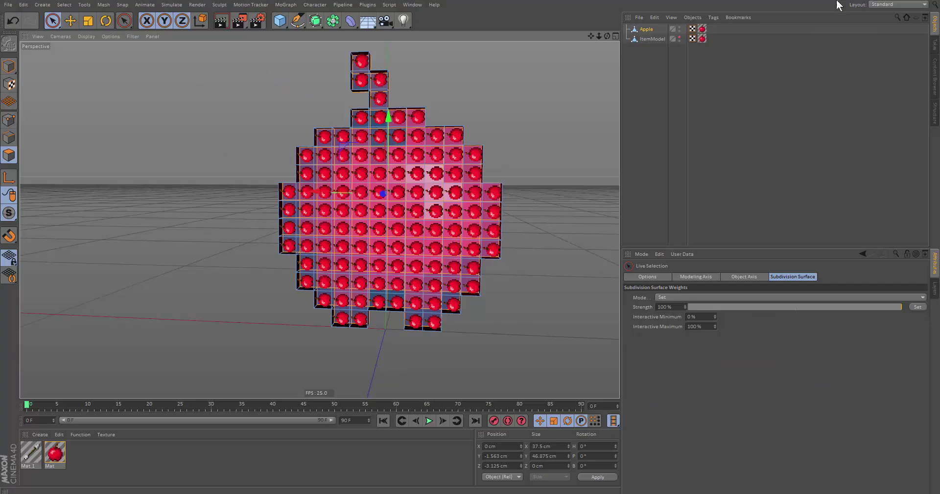
pyautogui.click(881, 5)
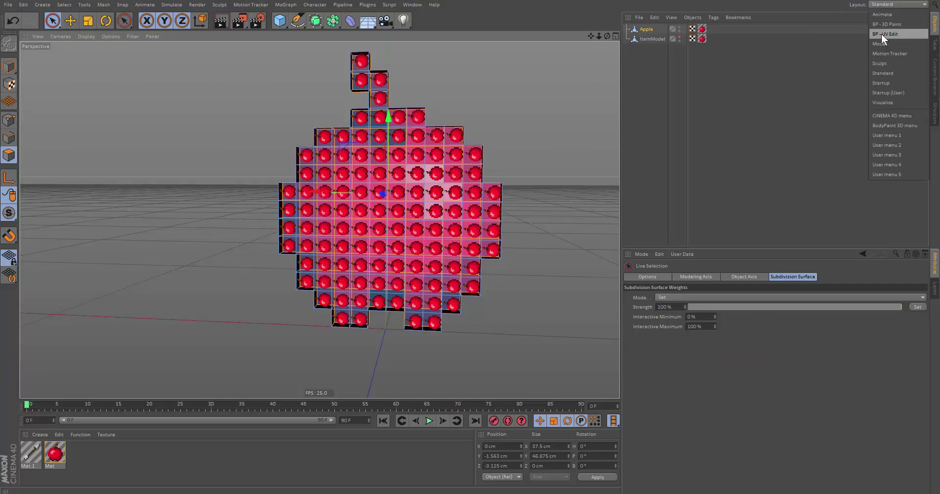
pyautogui.click(881, 33)
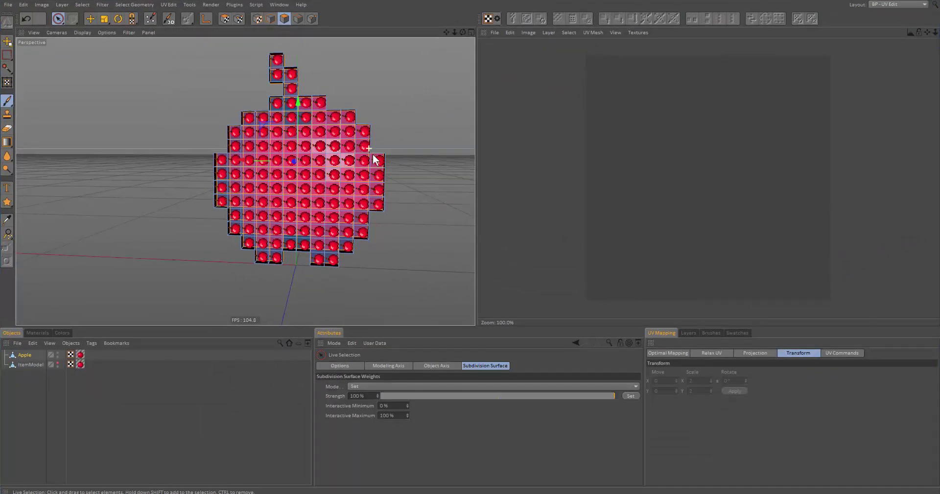
# - Select the extruded Apple's polygons from its wrongly textured back side in the 3D view
pyautogui.keyDown('alt'); pyautogui.moveTo(372, 155); pyautogui.dragTo(374, 167); pyautogui.keyUp('alt')
pyautogui.keyDown('alt'); pyautogui.moveTo(373, 167); pyautogui.dragTo(335, 170, button='middle'); pyautogui.keyUp('alt')
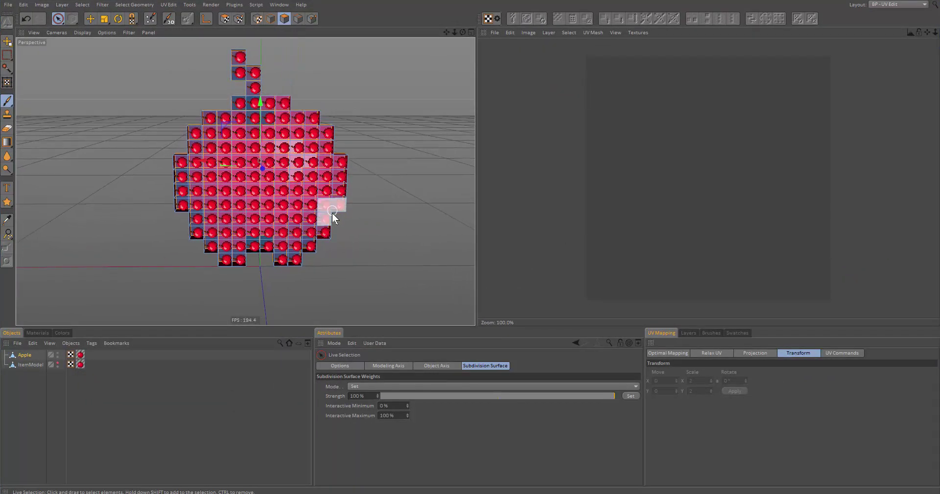
pyautogui.keyDown('alt'); pyautogui.moveTo(332, 216); pyautogui.dragTo(335, 201); pyautogui.keyUp('alt')
pyautogui.keyDown('alt'); pyautogui.moveTo(325, 190); pyautogui.dragTo(318, 215, button='middle'); pyautogui.keyUp('alt')
pyautogui.moveTo(251, 103)
pyautogui.mouseDown()
pyautogui.moveTo(256, 130)
pyautogui.moveTo(203, 258)
pyautogui.mouseUp()
pyautogui.moveTo(204, 258); pyautogui.dragTo(274, 269)
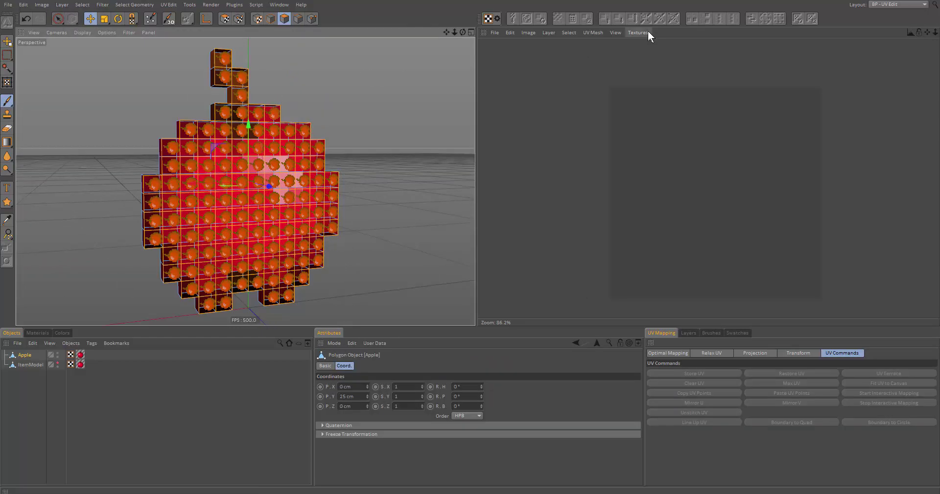
# - Display the apple_golden.png texture in the UV view and switch to UV polygon editing
pyautogui.click(638, 32)
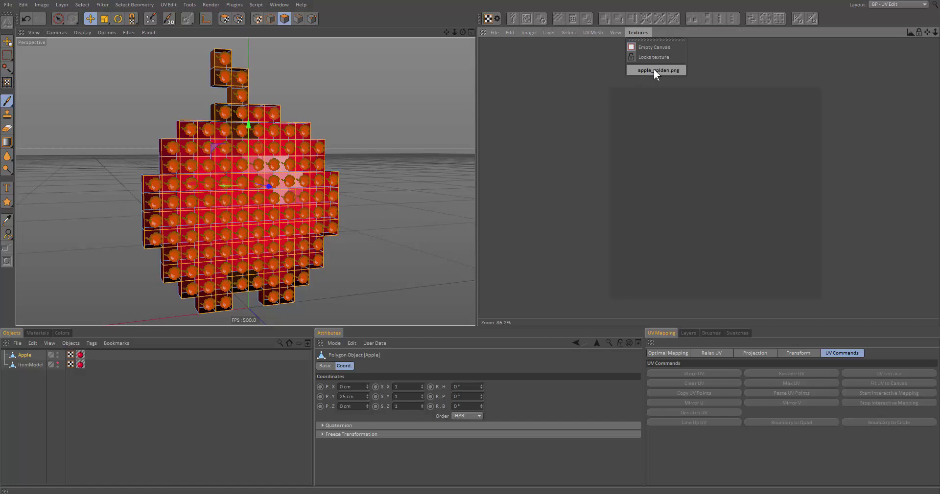
pyautogui.click(642, 70)
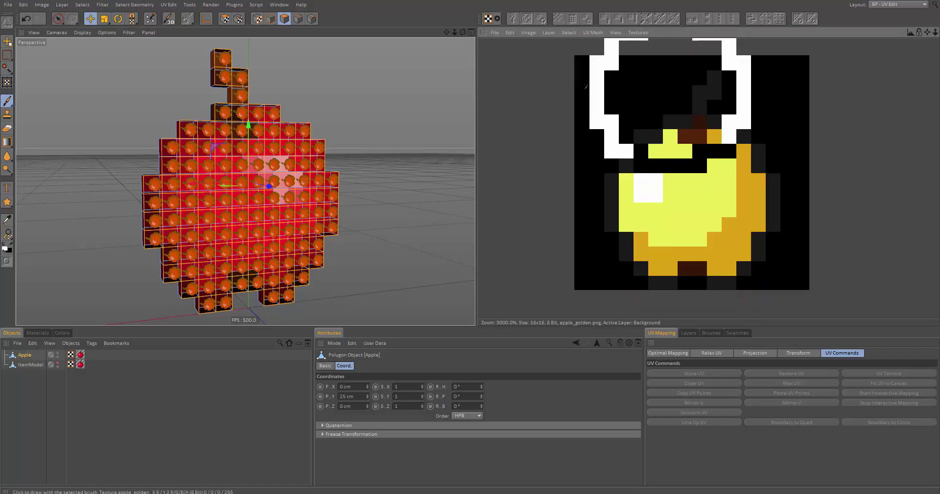
pyautogui.click(226, 19)
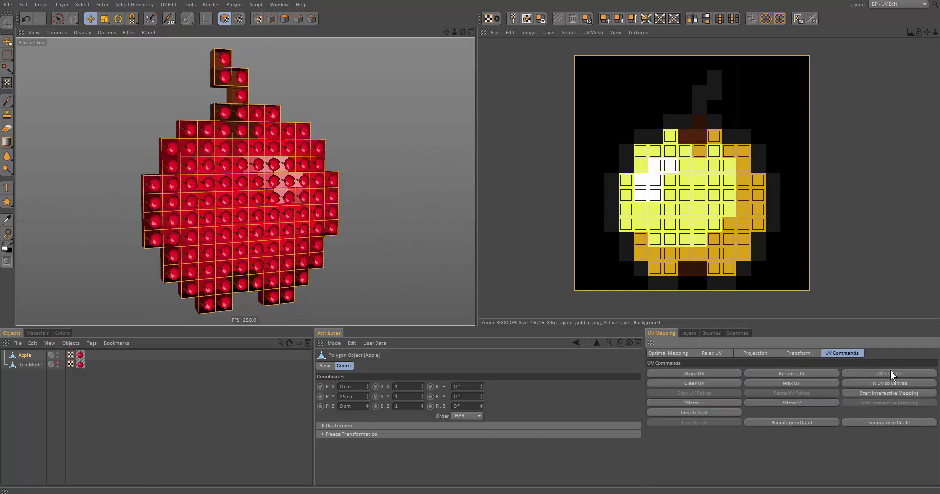
# - Remap the Apple's UVs with a flat projection by starting and stopping interactive mapping
pyautogui.click(883, 393)
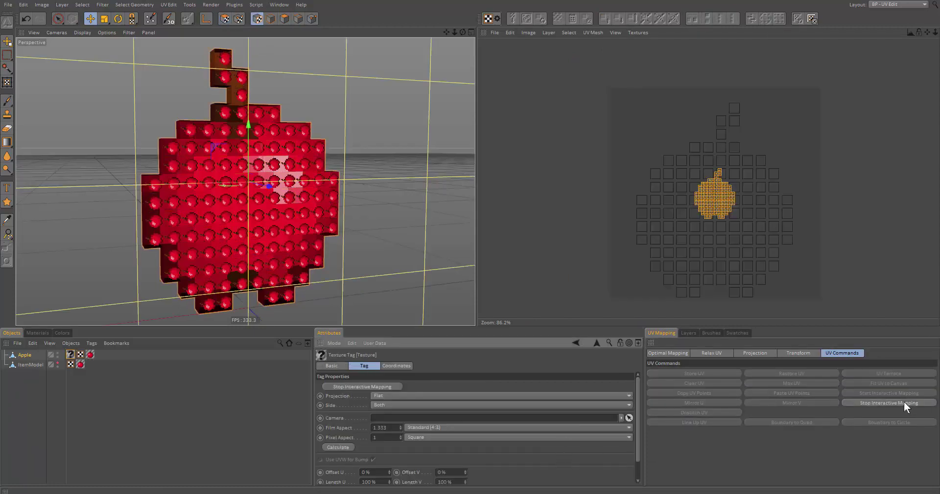
pyautogui.click(903, 403)
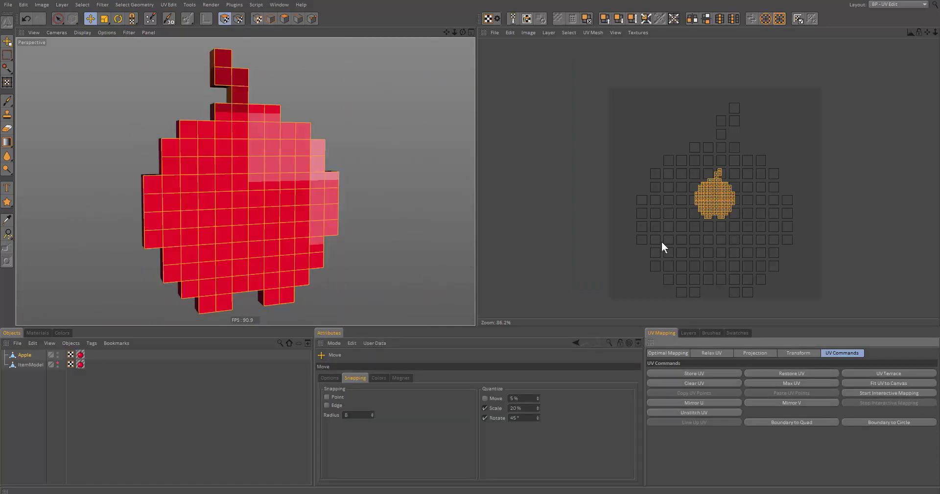
pyautogui.scroll(3, 753, 173)
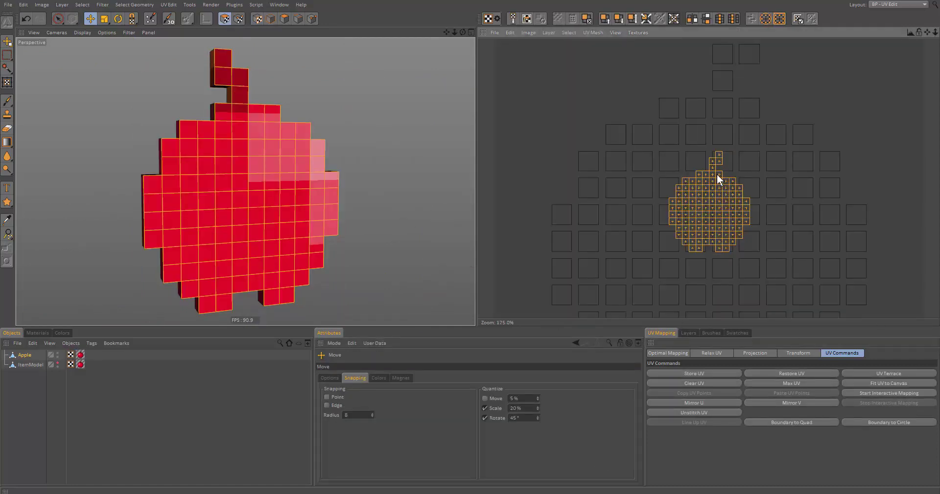
pyautogui.scroll(-5, 729, 153)
pyautogui.scroll(2, 439, 248)
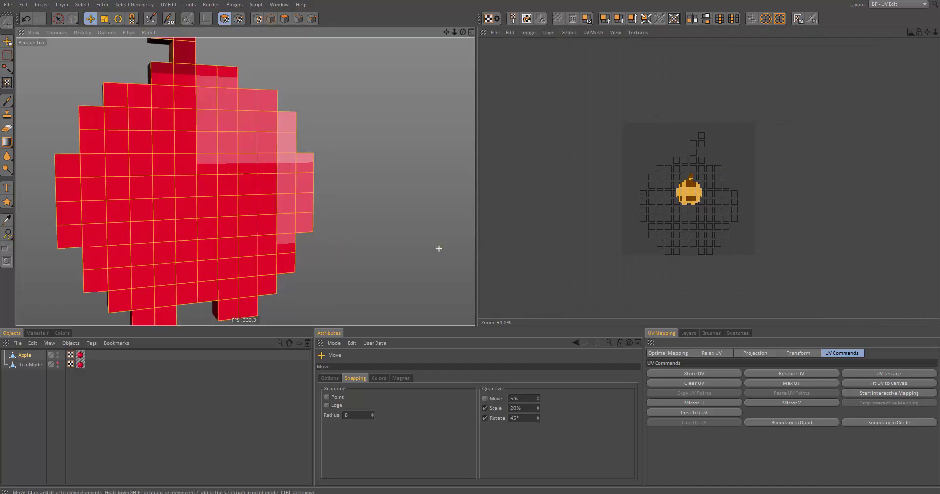
pyautogui.scroll(-3, 446, 252)
pyautogui.scroll(3, 664, 206)
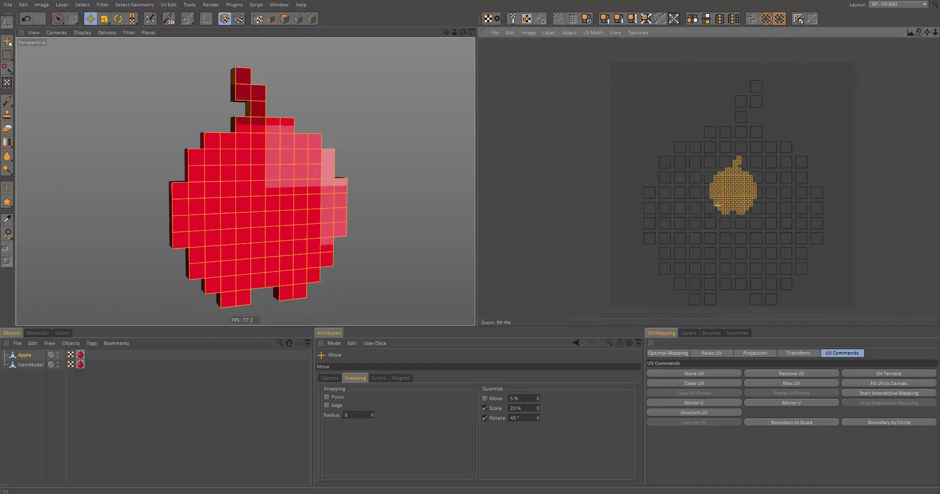
# - Scale the Apple's UVs by 4 in both X and Y with the UV Transform settings
pyautogui.keyDown('alt'); pyautogui.moveTo(718, 205); pyautogui.dragTo(692, 198, button='middle'); pyautogui.keyUp('alt')
pyautogui.click(807, 355)
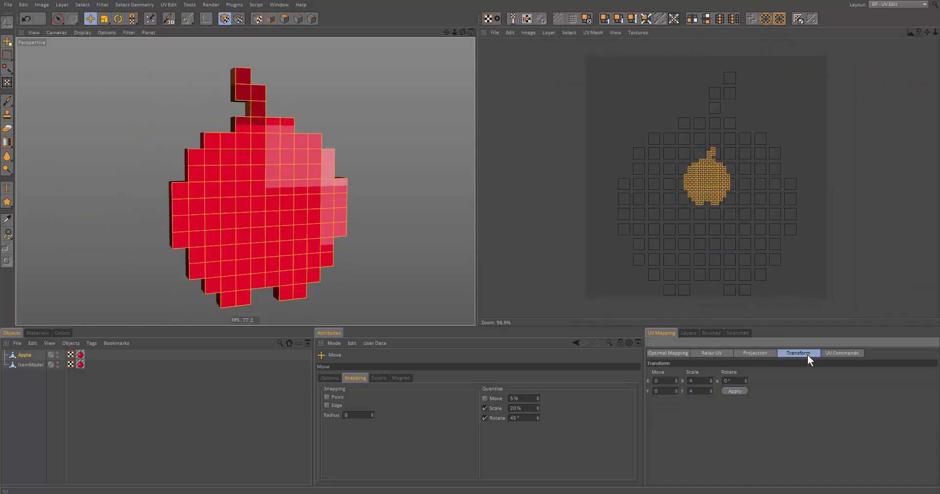
pyautogui.doubleClick(686, 381)
pyautogui.click(736, 391)
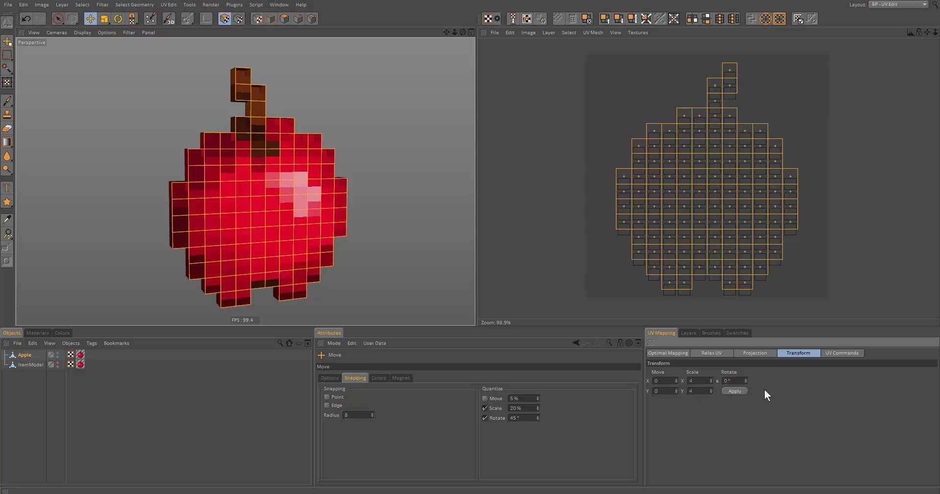
# - Display apple_golden.png behind the UVs again and enable move quantizing at 3.125 %
pyautogui.click(629, 33)
pyautogui.click(645, 70)
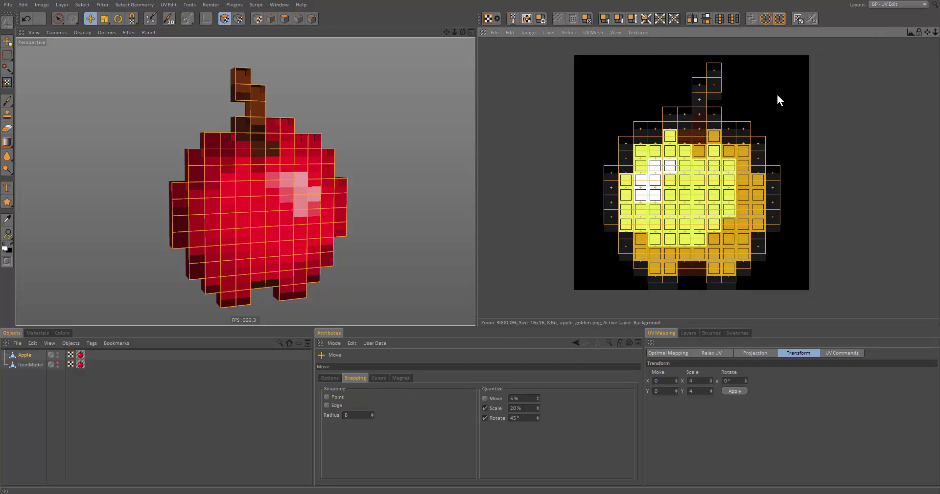
pyautogui.click(528, 399)
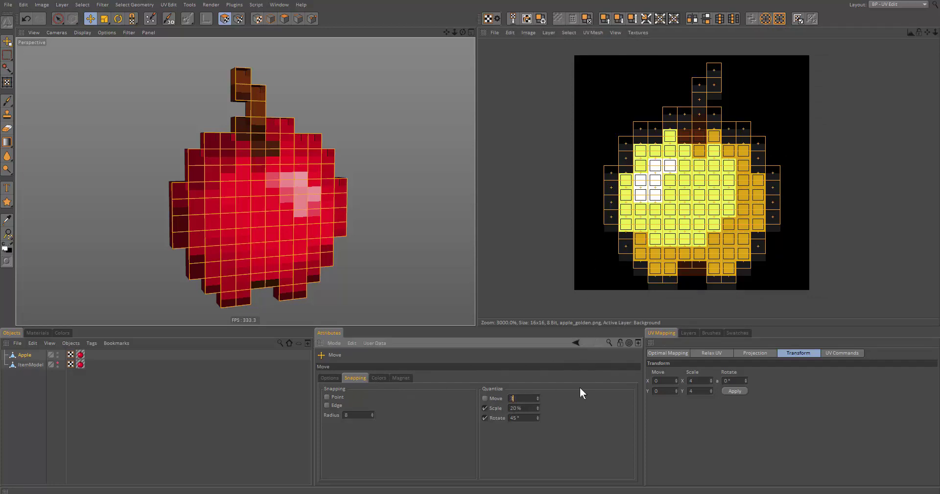
pyautogui.press('Return')
pyautogui.click(498, 399)
# - Move the Apple's UVs down to line up with the texture's pixel grid, and return to the Startup layout
pyautogui.moveTo(678, 194); pyautogui.dragTo(678, 202)
pyautogui.scroll(3, 700, 238)
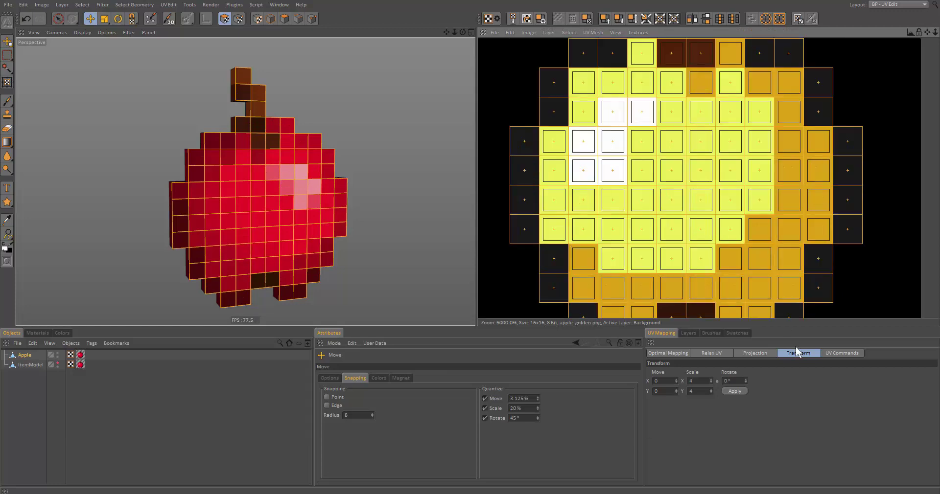
pyautogui.scroll(-2, 715, 109)
pyautogui.keyDown('alt'); pyautogui.moveTo(725, 117); pyautogui.dragTo(716, 142, button='middle'); pyautogui.keyUp('alt')
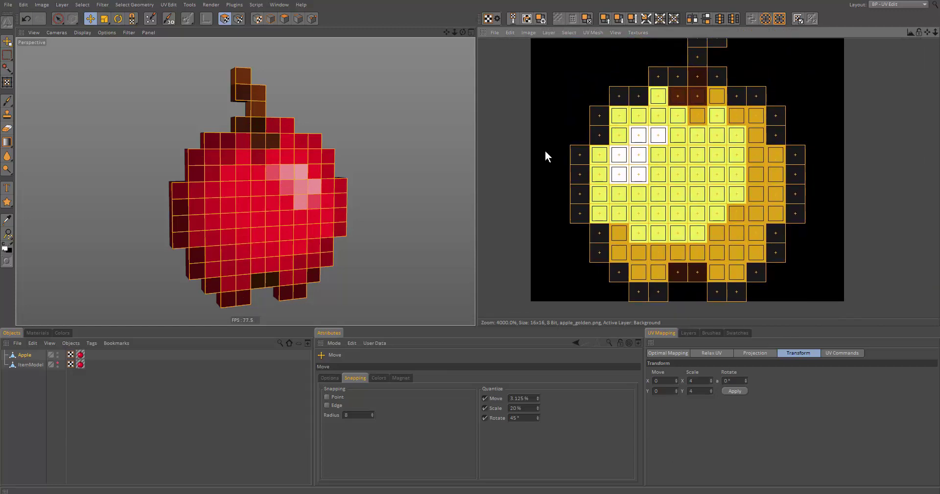
pyautogui.keyDown('alt'); pyautogui.moveTo(365, 189); pyautogui.dragTo(316, 147); pyautogui.keyUp('alt')
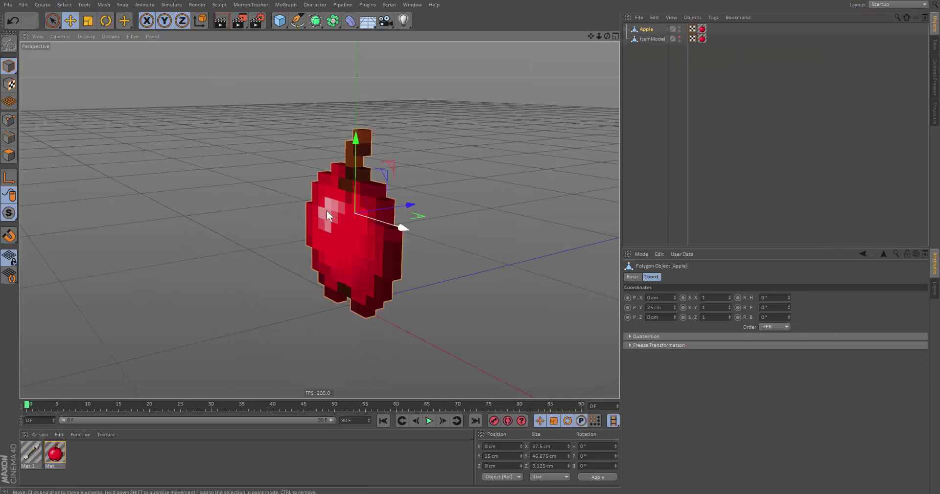
pyautogui.keyDown('alt'); pyautogui.moveTo(364, 213); pyautogui.dragTo(374, 186); pyautogui.keyUp('alt')
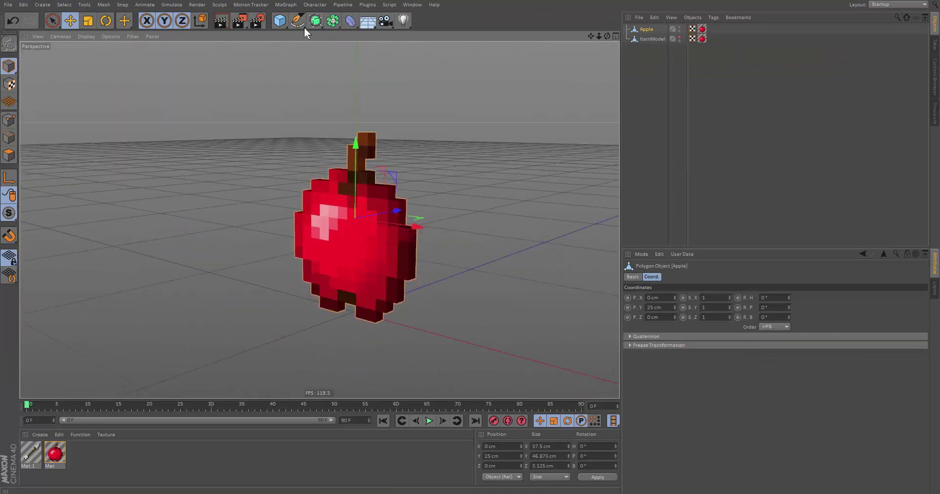
# - Duplicate the ItemModel plane, make the copy visible, and move it along X beside the finished apple
pyautogui.click(660, 40)
pyautogui.moveTo(657, 40)
pyautogui.keyDown('ctrl'); pyautogui.mouseDown()
pyautogui.moveTo(659, 48)
pyautogui.moveTo(655, 35)
pyautogui.mouseUp(); pyautogui.keyUp('ctrl')
pyautogui.click(683, 37)
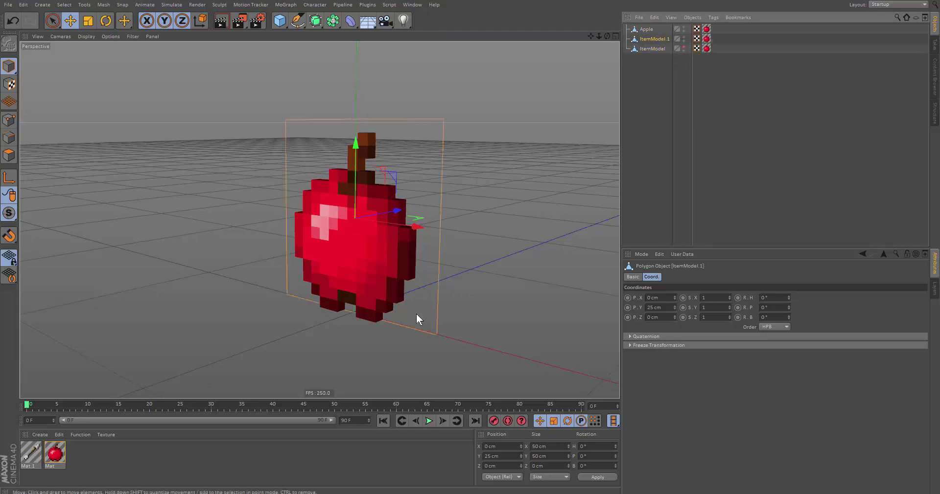
pyautogui.keyDown('alt'); pyautogui.moveTo(368, 280); pyautogui.dragTo(521, 151); pyautogui.keyUp('alt')
# - Select all transparent polygons surrounding the apple on the ItemModel.1 plane and delete them
pyautogui.press('9')
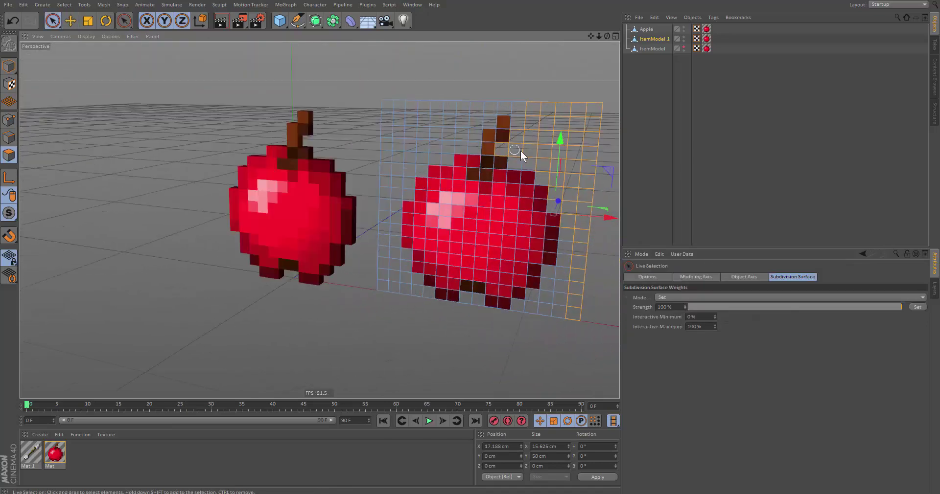
pyautogui.moveTo(564, 311)
pyautogui.keyDown('shift'); pyautogui.mouseDown()
pyautogui.moveTo(515, 290)
pyautogui.moveTo(386, 267)
pyautogui.moveTo(386, 110)
pyautogui.mouseUp(); pyautogui.keyUp('shift')
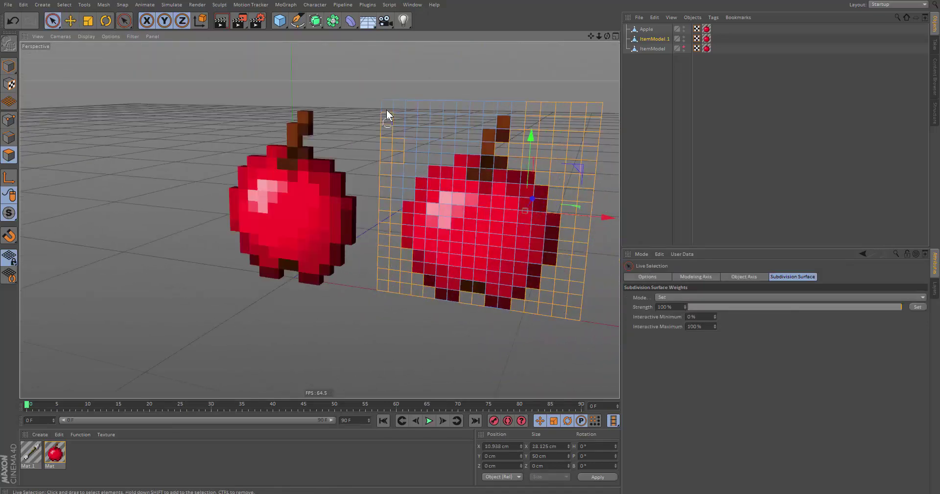
pyautogui.moveTo(430, 152)
pyautogui.keyDown('shift'); pyautogui.mouseDown()
pyautogui.moveTo(527, 136)
pyautogui.moveTo(521, 147)
pyautogui.mouseUp(); pyautogui.keyUp('shift')
pyautogui.press('Delete')
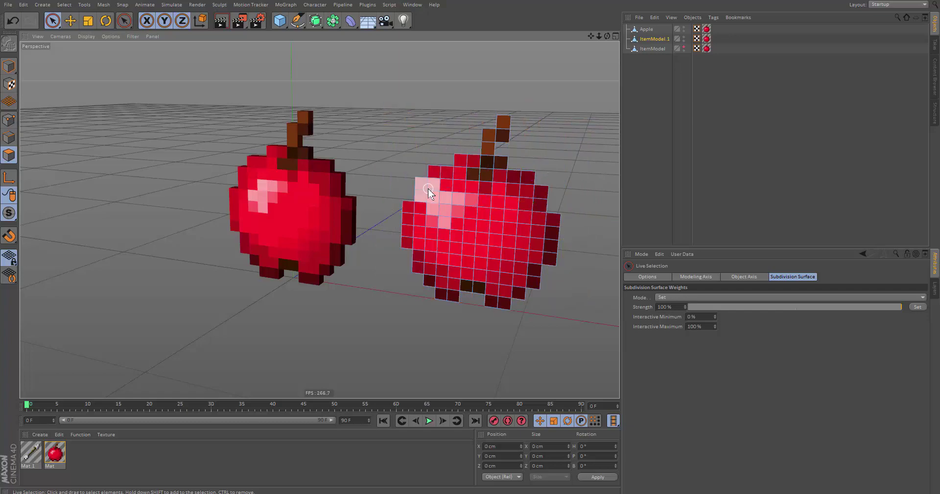
# - Extrude all remaining polygons of ItemModel.1 by 3.125 cm with Create Caps enabled and Preserve Groups disabled
pyautogui.hotkey('ctrl', 'a')
pyautogui.press('d')
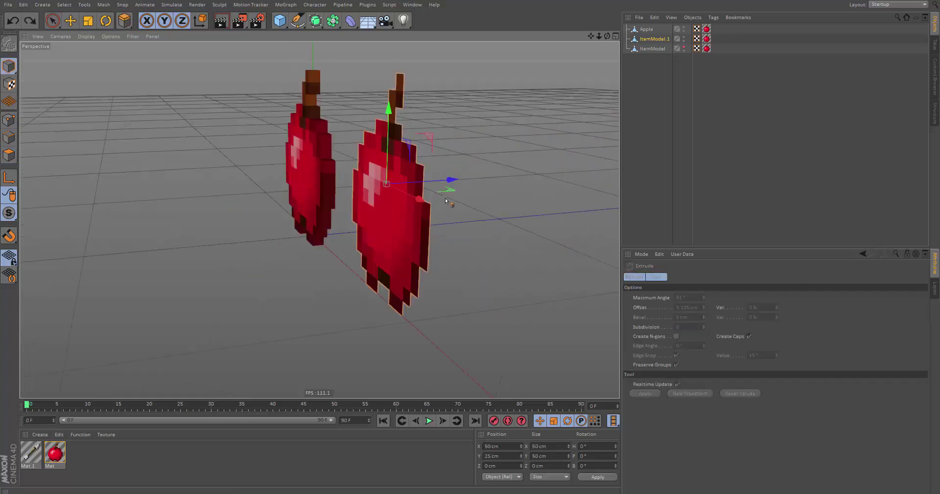
pyautogui.press('Return')
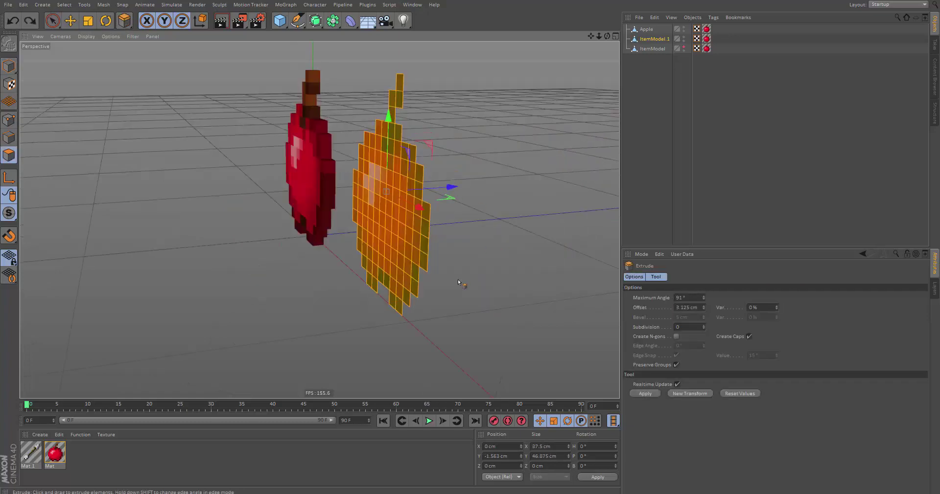
pyautogui.keyDown('alt'); pyautogui.moveTo(496, 275); pyautogui.dragTo(612, 284); pyautogui.keyUp('alt')
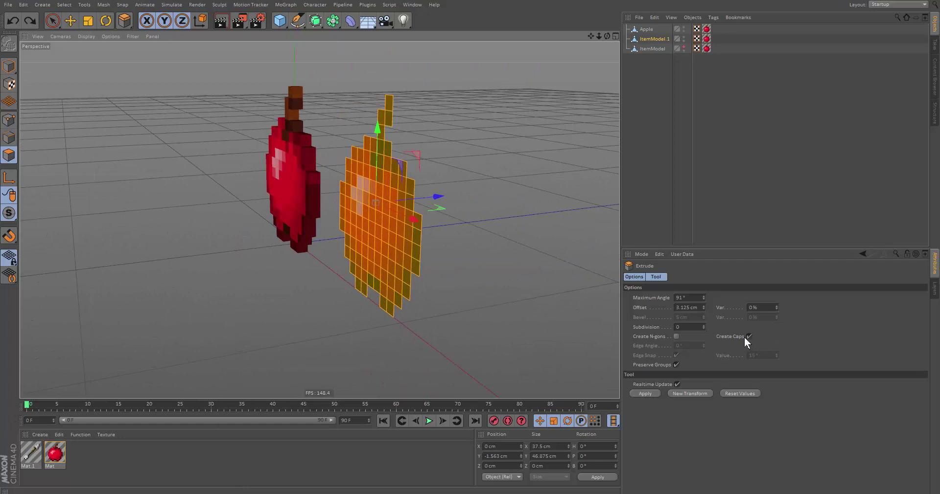
pyautogui.click(676, 365)
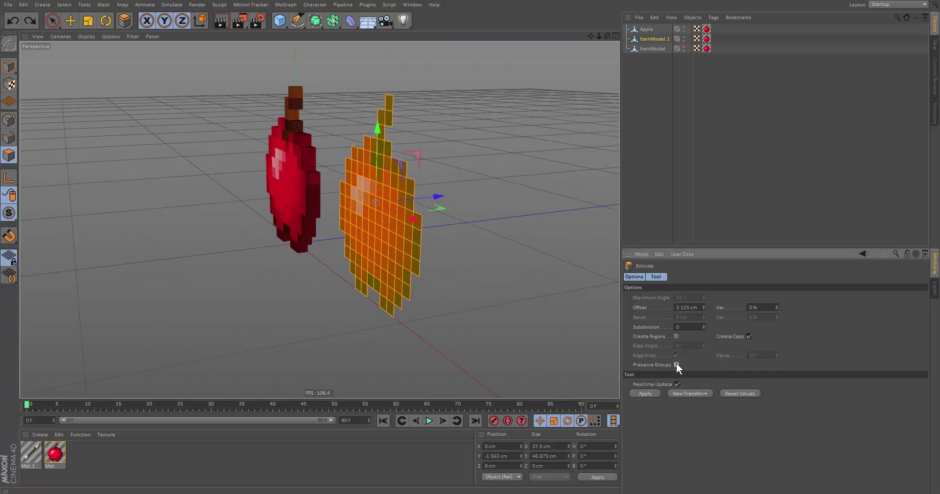
pyautogui.click(690, 308)
pyautogui.press('Return')
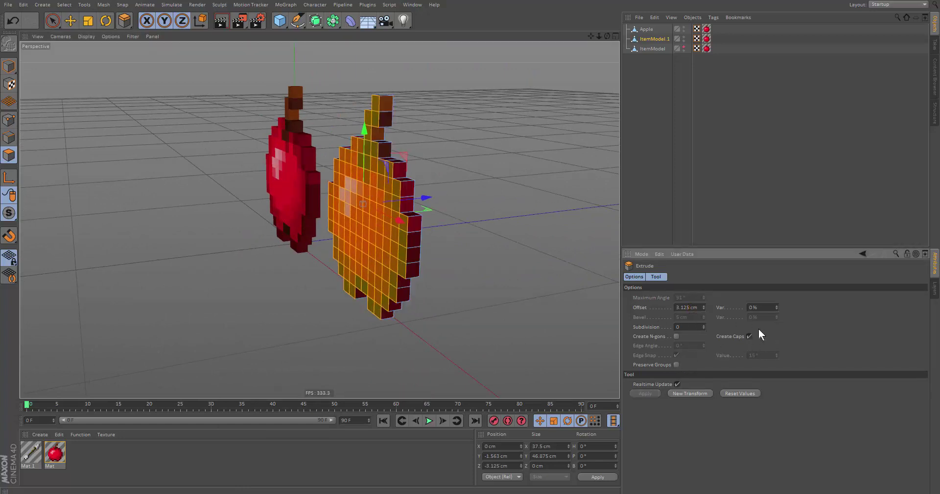
# - Add a Subdivision Surface and nest the extruded ItemModel.1 under it
pyautogui.moveTo(408, 232)
pyautogui.keyDown('alt'); pyautogui.mouseDown()
pyautogui.moveTo(186, 204)
pyautogui.moveTo(431, 215)
pyautogui.moveTo(304, 210)
pyautogui.moveTo(343, 211)
pyautogui.moveTo(419, 256)
pyautogui.moveTo(417, 238)
pyautogui.mouseUp(); pyautogui.keyUp('alt')
pyautogui.scroll(12, 392, 195)
pyautogui.scroll(-4, 392, 196)
pyautogui.keyDown('alt'); pyautogui.moveTo(414, 229); pyautogui.dragTo(369, 227); pyautogui.keyUp('alt')
pyautogui.scroll(-8, 369, 227)
pyautogui.keyDown('alt'); pyautogui.moveTo(465, 269); pyautogui.dragTo(499, 262); pyautogui.keyUp('alt')
pyautogui.click(9, 66)
pyautogui.moveTo(316, 21); pyautogui.dragTo(358, 37)
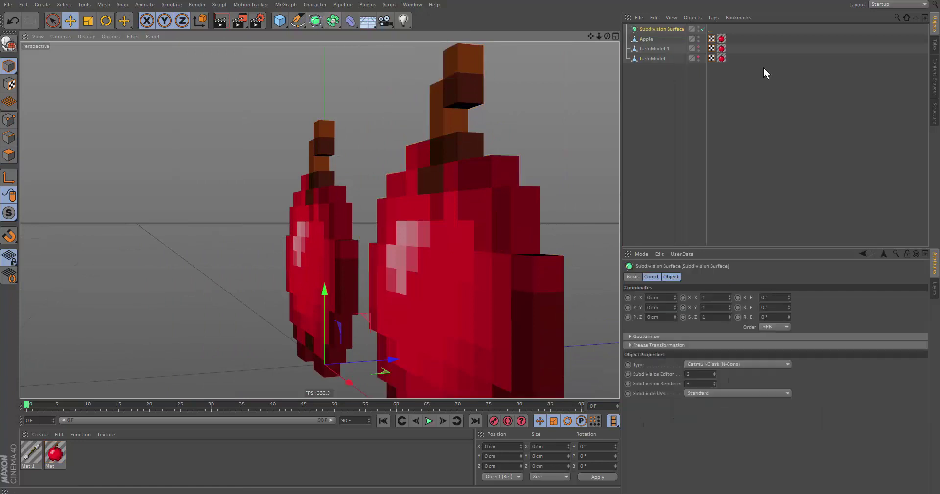
pyautogui.click(647, 40)
pyautogui.click(651, 49)
pyautogui.keyDown('alt'); pyautogui.moveTo(607, 203); pyautogui.dragTo(549, 196); pyautogui.keyUp('alt')
pyautogui.moveTo(656, 49); pyautogui.dragTo(659, 30)
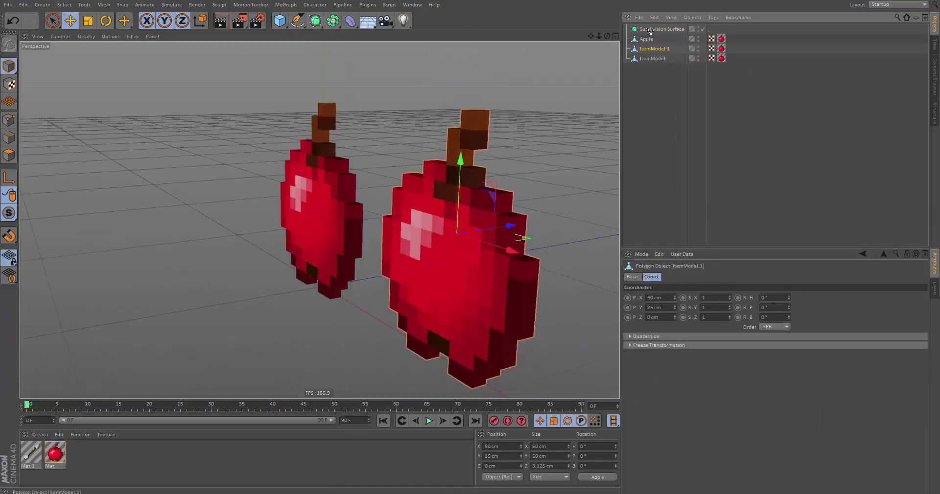
pyautogui.keyDown('alt'); pyautogui.moveTo(493, 233); pyautogui.dragTo(551, 209); pyautogui.keyUp('alt')
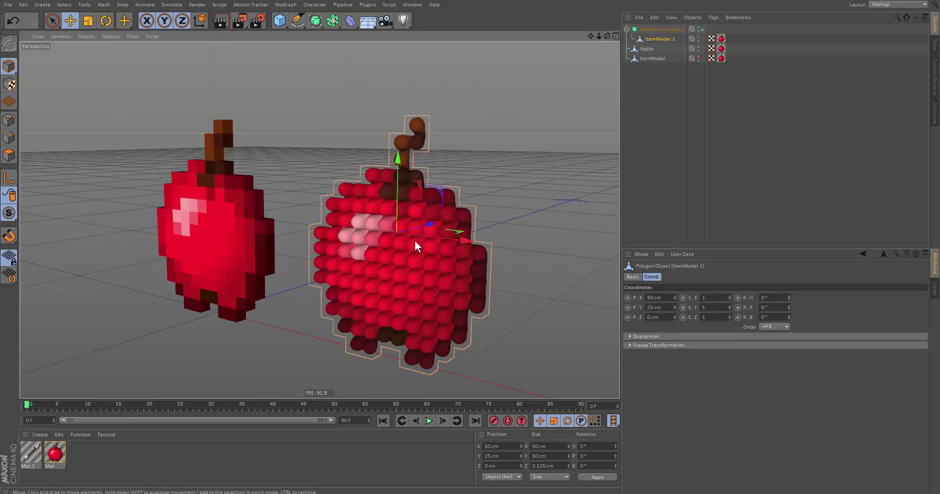
# - Inspect the smoothed copy, then delete the Subdivision Surface together with ItemModel.1
pyautogui.scroll(3, 415, 241)
pyautogui.keyDown('alt'); pyautogui.moveTo(489, 181); pyautogui.dragTo(294, 196); pyautogui.keyUp('alt')
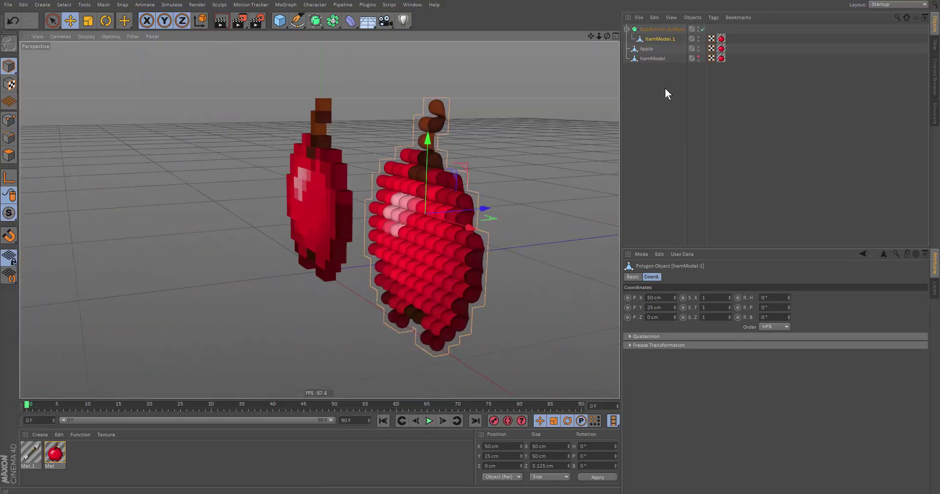
pyautogui.click(657, 28)
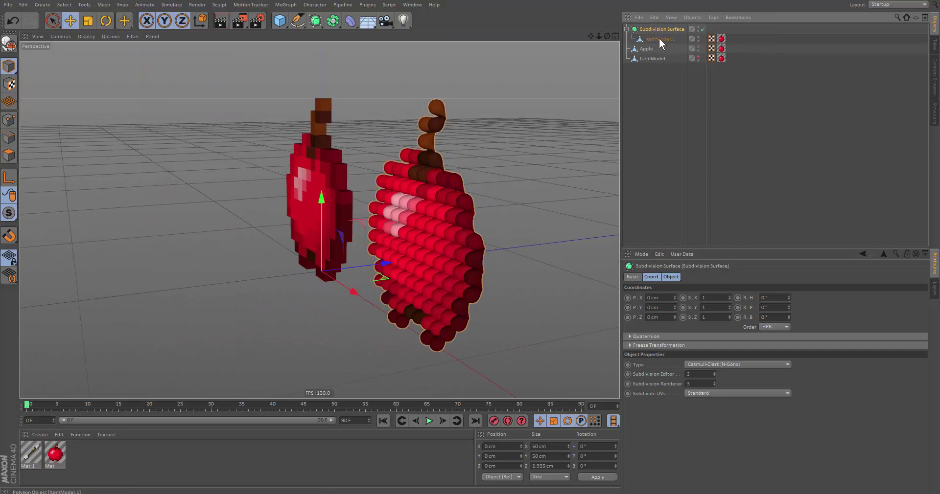
pyautogui.press('Delete')
# - Create a new Subdivision Surface and make the Apple its child
pyautogui.click(315, 20)
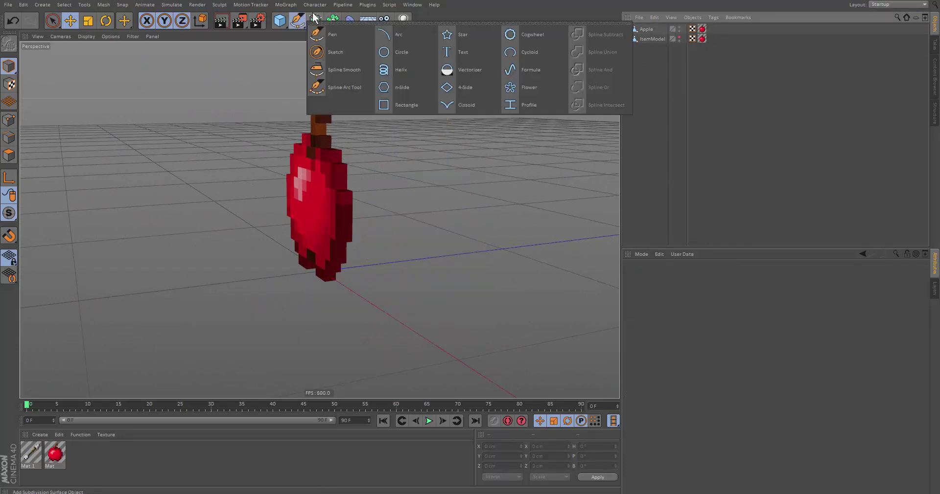
pyautogui.click(364, 35)
pyautogui.click(653, 39)
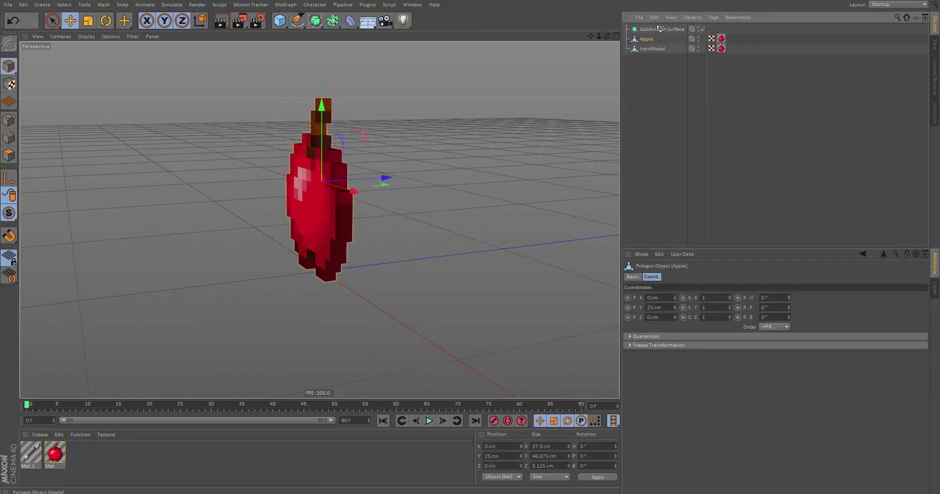
pyautogui.moveTo(659, 28); pyautogui.dragTo(659, 29)
pyautogui.keyDown('alt'); pyautogui.moveTo(345, 132); pyautogui.dragTo(363, 166); pyautogui.keyUp('alt')
pyautogui.scroll(8, 373, 163)
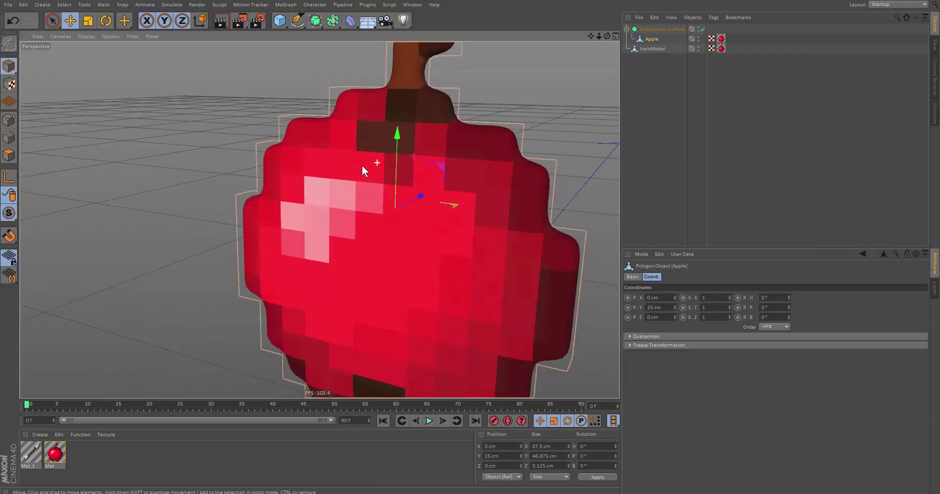
pyautogui.scroll(-1, 363, 167)
# - Select all edges of the Apple and set their Subdivision Surface weight to a strength of 90 %
pyautogui.click(653, 40)
pyautogui.press('Return')
pyautogui.press('space')
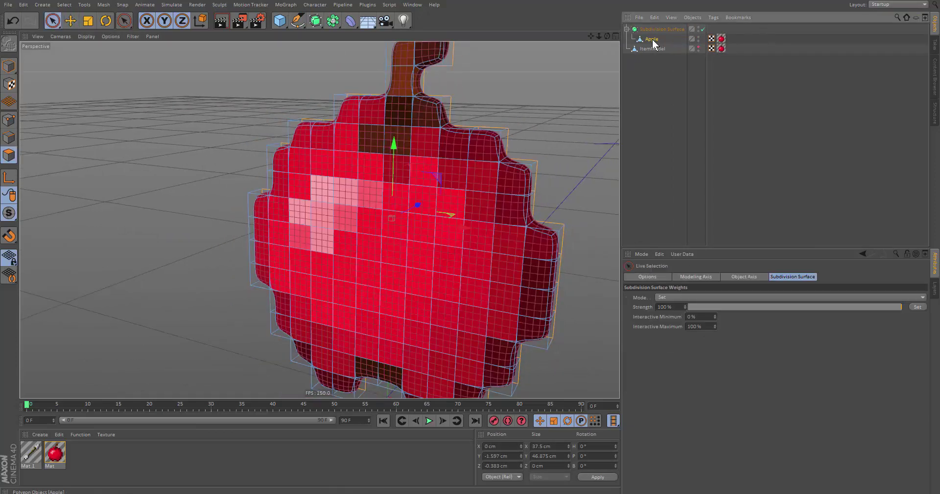
pyautogui.press('Return')
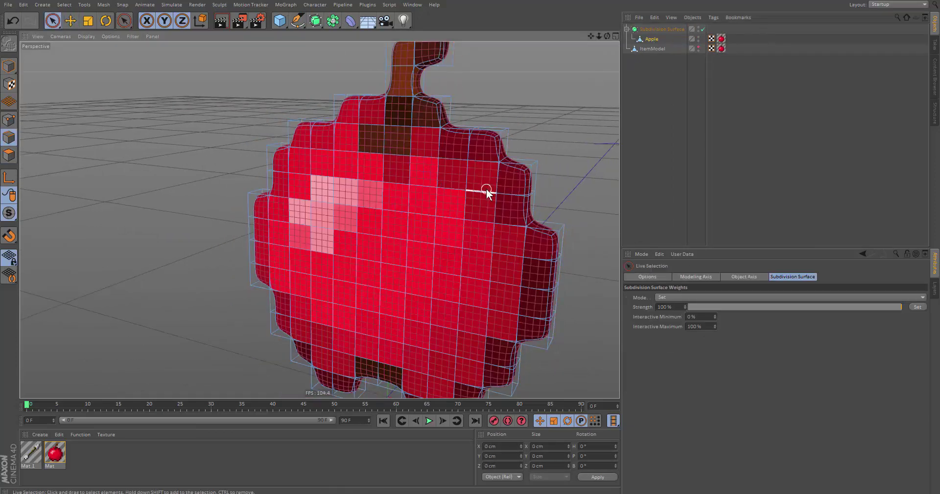
pyautogui.hotkey('ctrl', 'a')
pyautogui.doubleClick(664, 307)
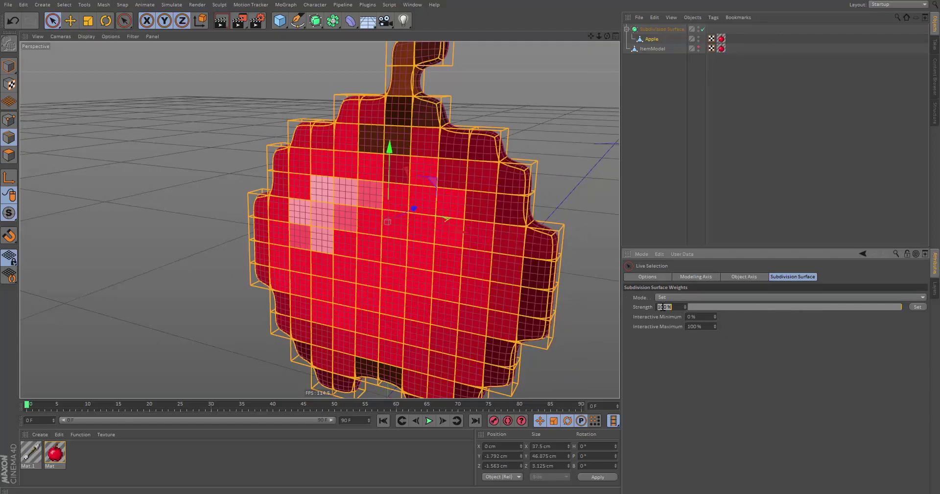
pyautogui.write('80')
pyautogui.click(917, 310)
pyautogui.click(667, 143)
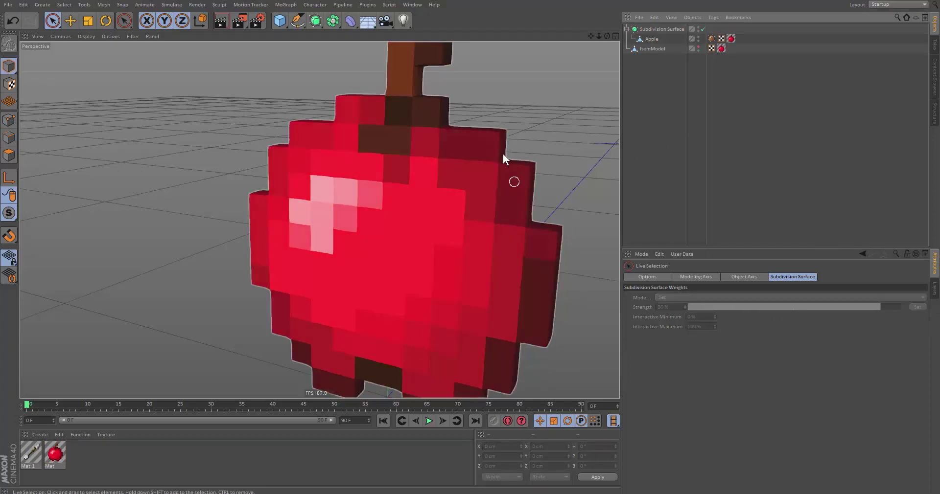
# - Examine the edges and corners of the subdivided Apple up close and from several angles
pyautogui.press('e')
pyautogui.keyDown('alt'); pyautogui.moveTo(516, 134); pyautogui.dragTo(577, 134, button='right'); pyautogui.keyUp('alt')
pyautogui.keyDown('alt'); pyautogui.moveTo(505, 168); pyautogui.dragTo(431, 172); pyautogui.keyUp('alt')
pyautogui.keyDown('alt'); pyautogui.moveTo(507, 171); pyautogui.dragTo(430, 222, button='right'); pyautogui.keyUp('alt')
pyautogui.keyDown('alt'); pyautogui.moveTo(431, 223); pyautogui.dragTo(390, 126); pyautogui.keyUp('alt')
pyautogui.scroll(-5, 424, 177)
pyautogui.keyDown('alt'); pyautogui.moveTo(399, 103); pyautogui.dragTo(405, 192, button='right'); pyautogui.keyUp('alt')
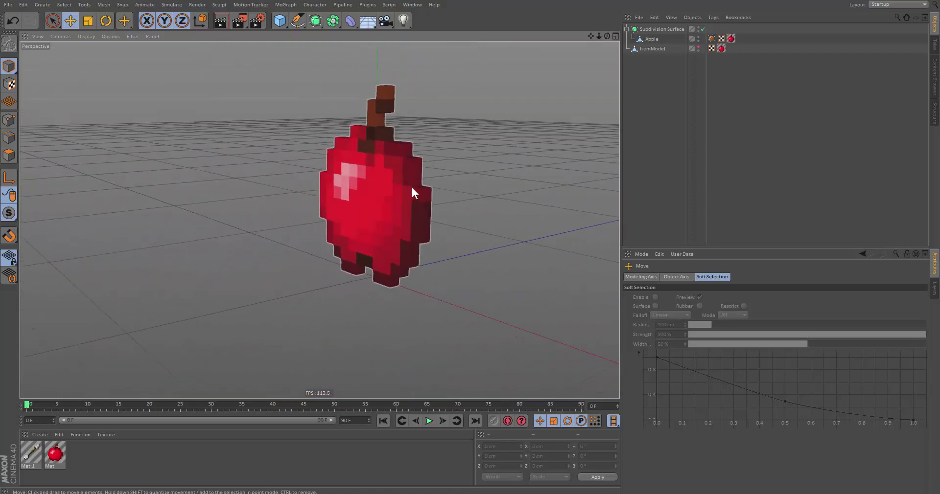
pyautogui.keyDown('alt'); pyautogui.moveTo(493, 210); pyautogui.dragTo(398, 197, button='middle'); pyautogui.keyUp('alt')
pyautogui.keyDown('alt'); pyautogui.moveTo(398, 197); pyautogui.dragTo(297, 207); pyautogui.keyUp('alt')
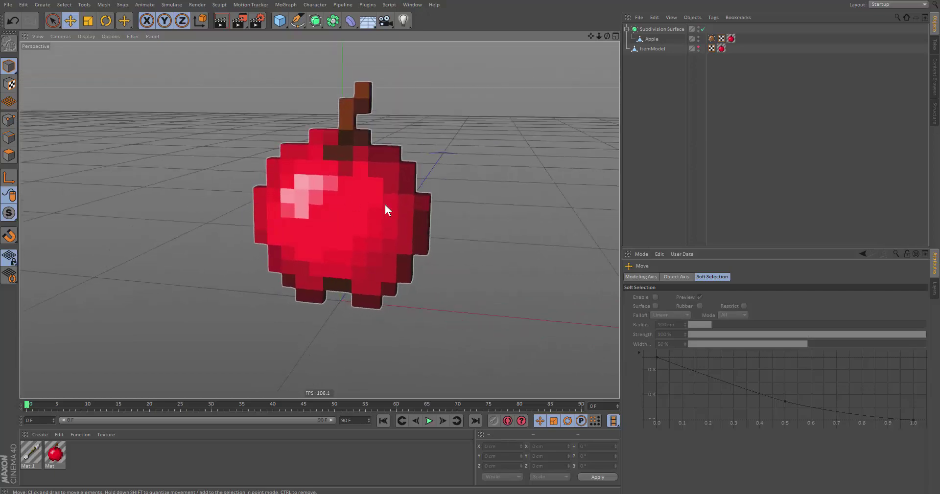